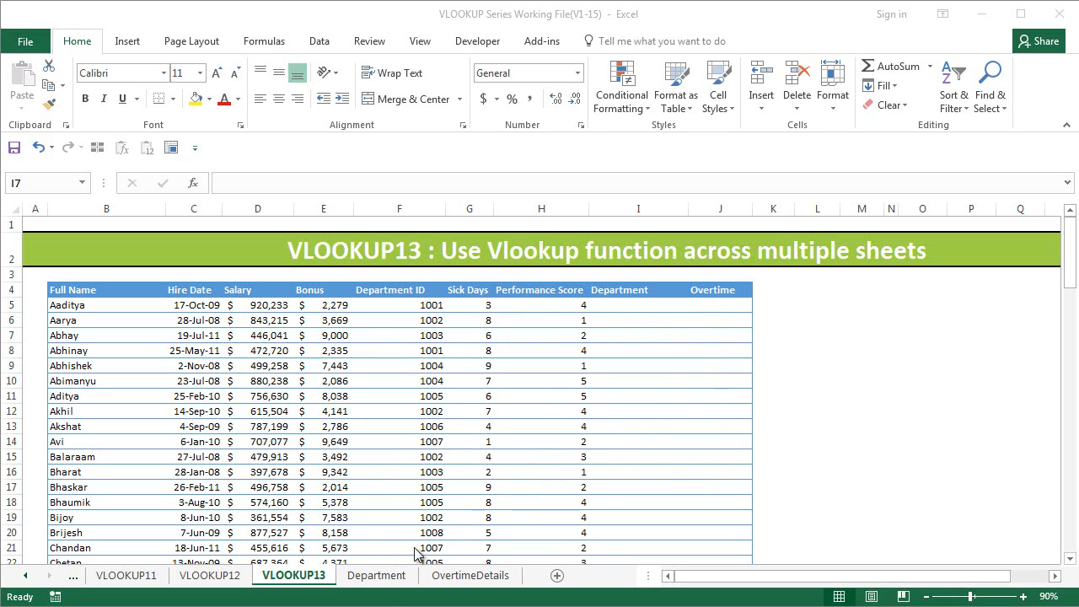
Examine the Department sheet's ID-to-name list and the Department ID and Department columns on the VLOOKUP13 sheet
{"action": "left_click", "coordinate": [384, 578]}
{"action": "left_click", "coordinate": [384, 578]}
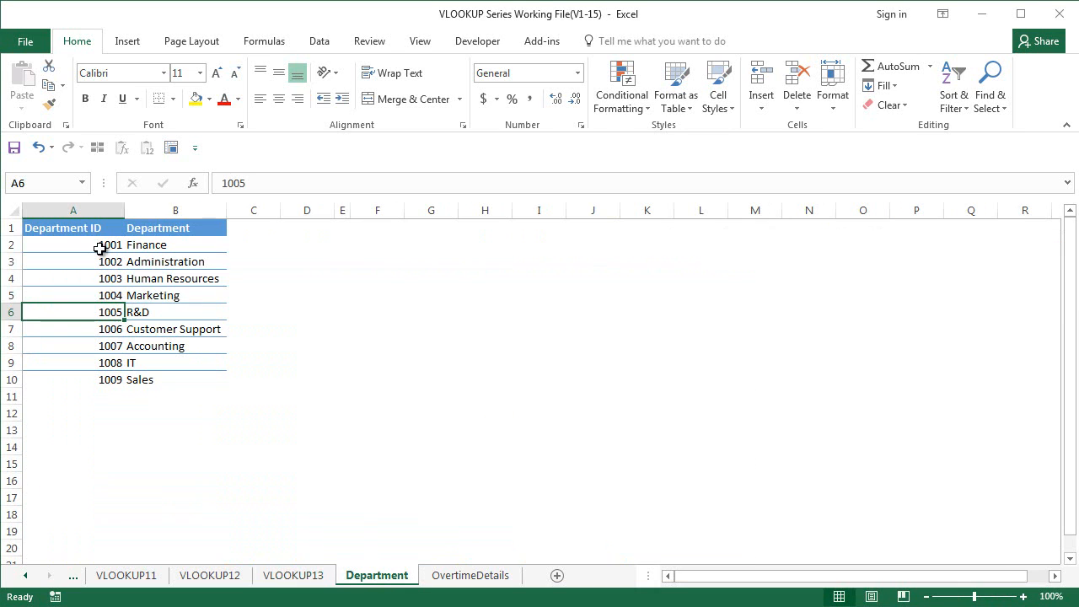
{"action": "left_click", "coordinate": [303, 576]}
{"action": "left_click_drag", "start_coordinate": [416, 291], "coordinate": [427, 470]}
{"action": "left_click_drag", "start_coordinate": [626, 289], "coordinate": [633, 489]}
{"action": "left_click", "coordinate": [413, 473]}
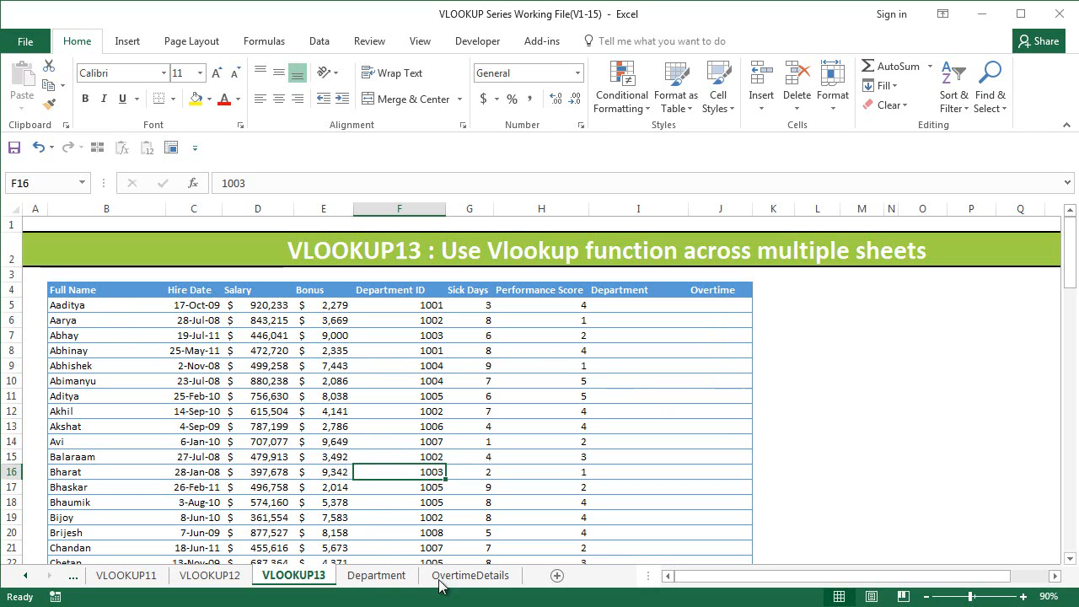
Compare the number of employee names in OvertimeDetails with the number in the Full Name column of VLOOKUP13
{"action": "left_click", "coordinate": [465, 575]}
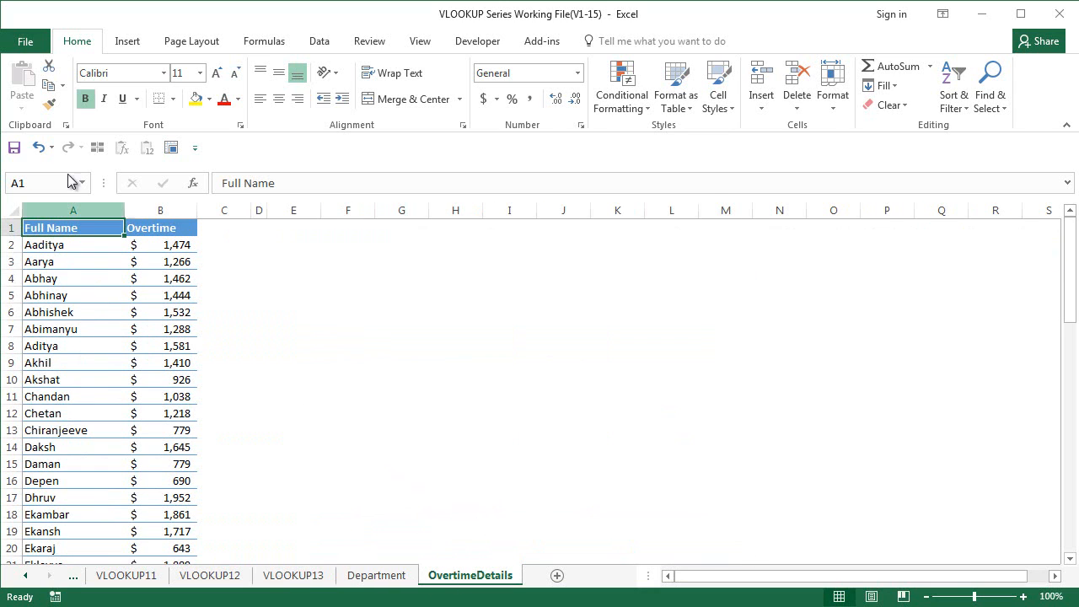
{"action": "left_click", "coordinate": [75, 246]}
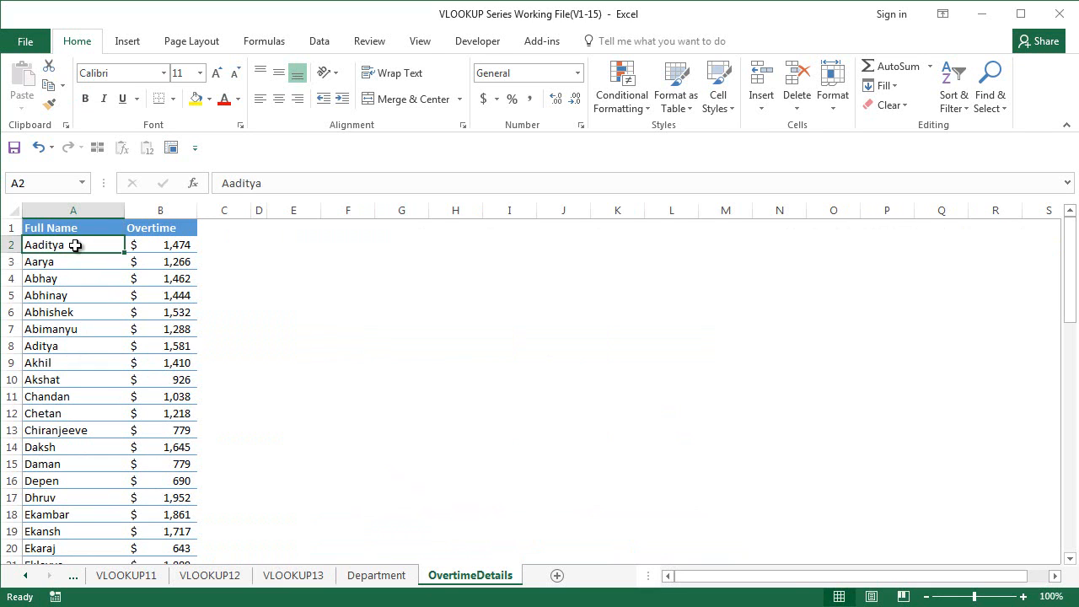
{"action": "key", "text": "ctrl+shift+Down"}
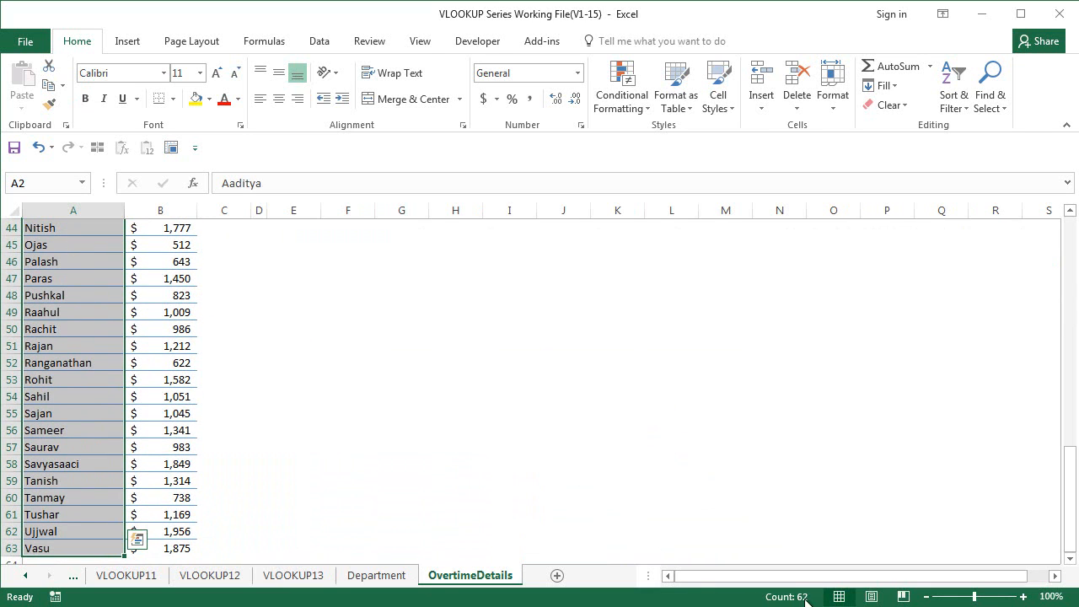
{"action": "left_click", "coordinate": [294, 575]}
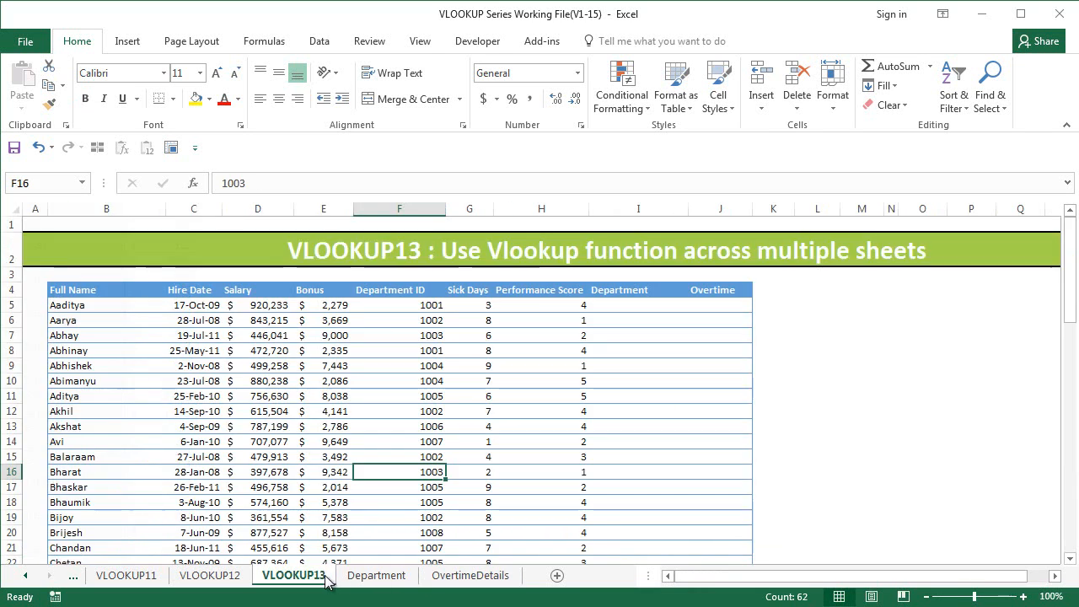
{"action": "left_click", "coordinate": [97, 305]}
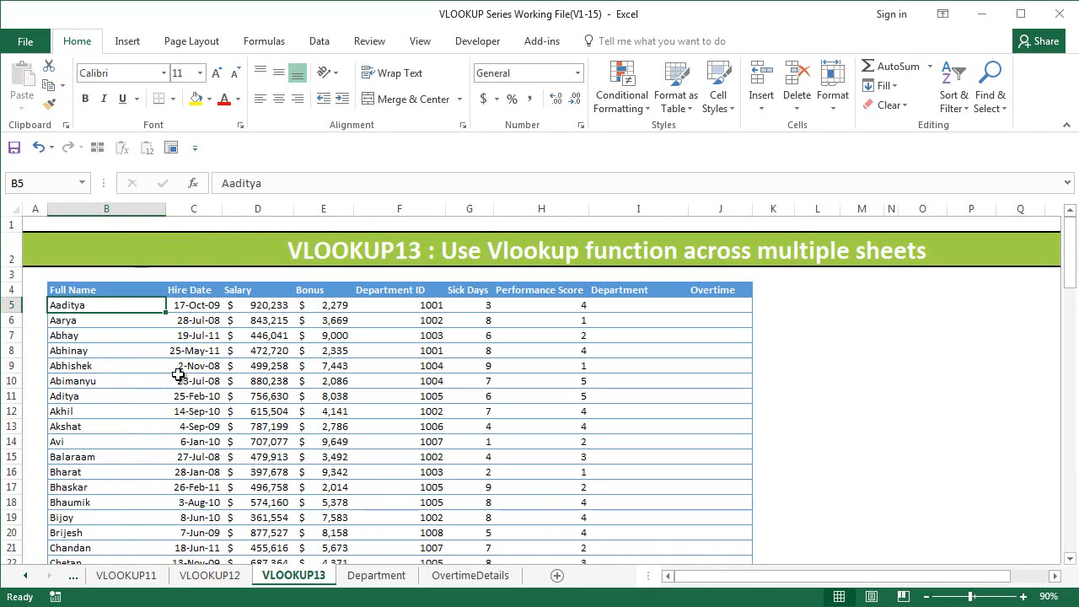
{"action": "key", "text": "ctrl+shift+Down"}
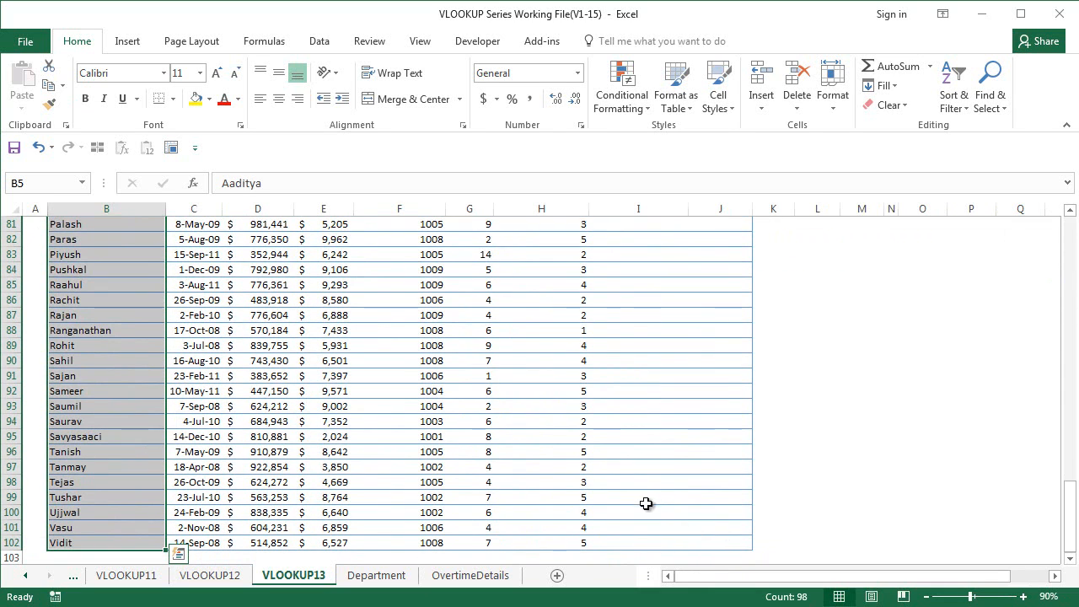
{"action": "scroll", "coordinate": [492, 485], "scroll_direction": "up", "scroll_amount": 20}
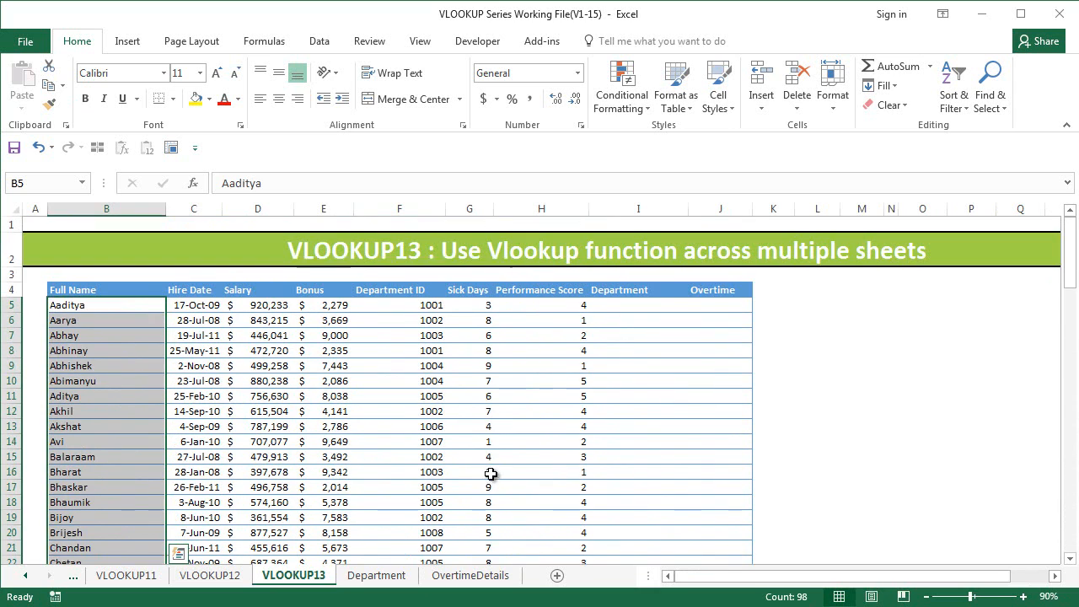
{"action": "left_click", "coordinate": [717, 334]}
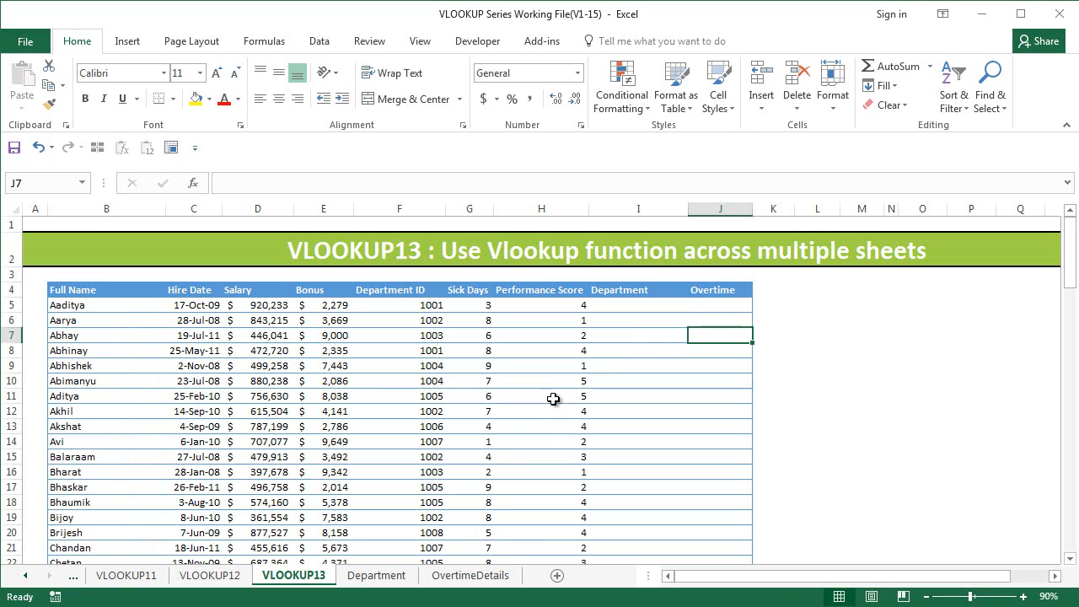
Begin a VLOOKUP formula in cell I5 with the Department ID in F5 as the lookup value
{"action": "left_click", "coordinate": [638, 306]}
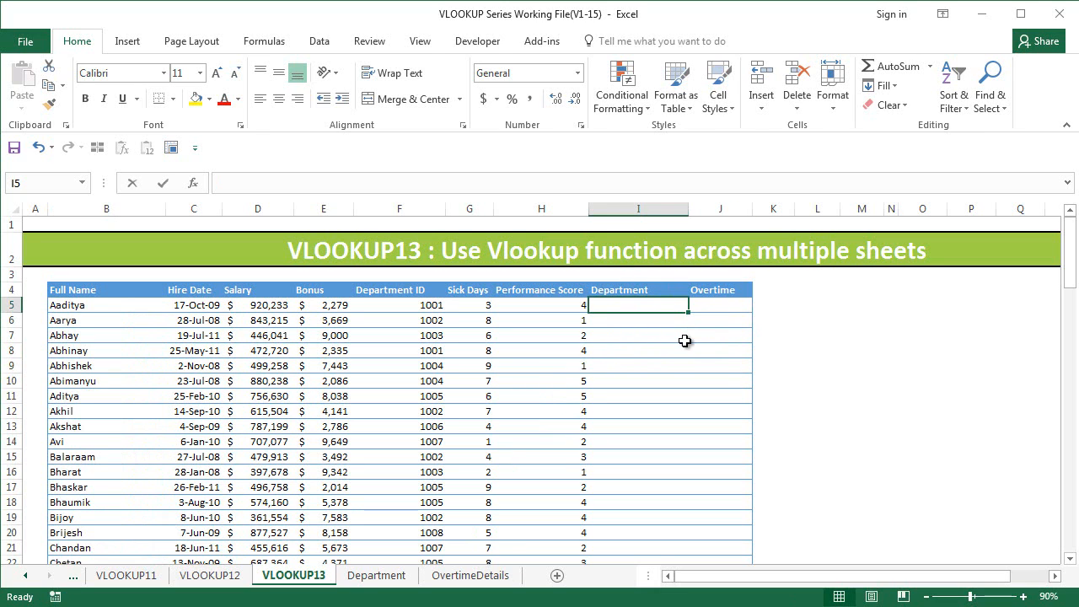
{"action": "type", "text": "=vl"}
{"action": "key", "text": "Tab"}
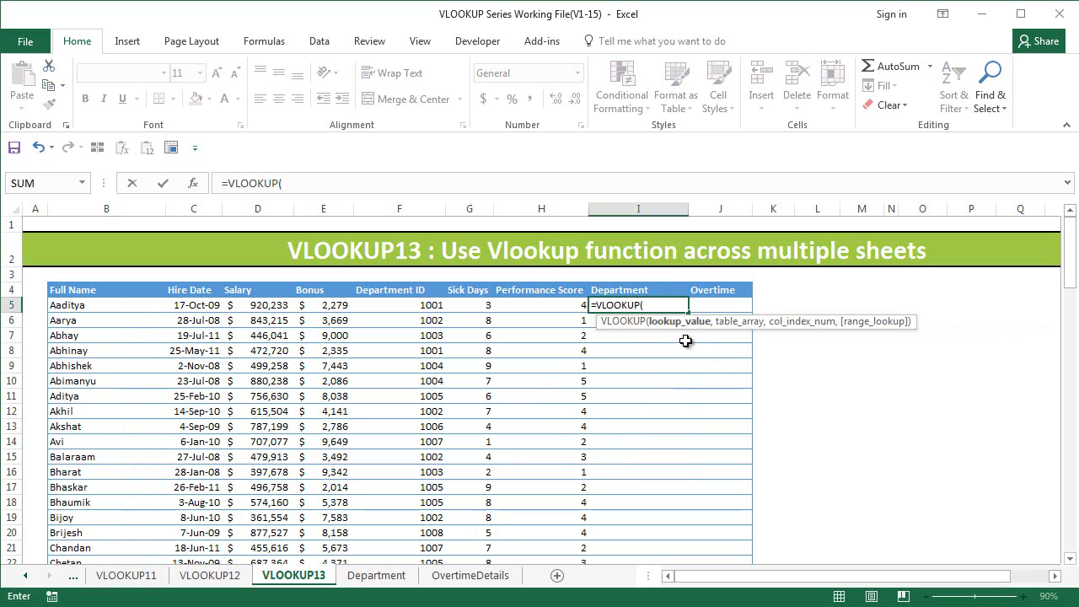
{"action": "left_click", "coordinate": [413, 305]}
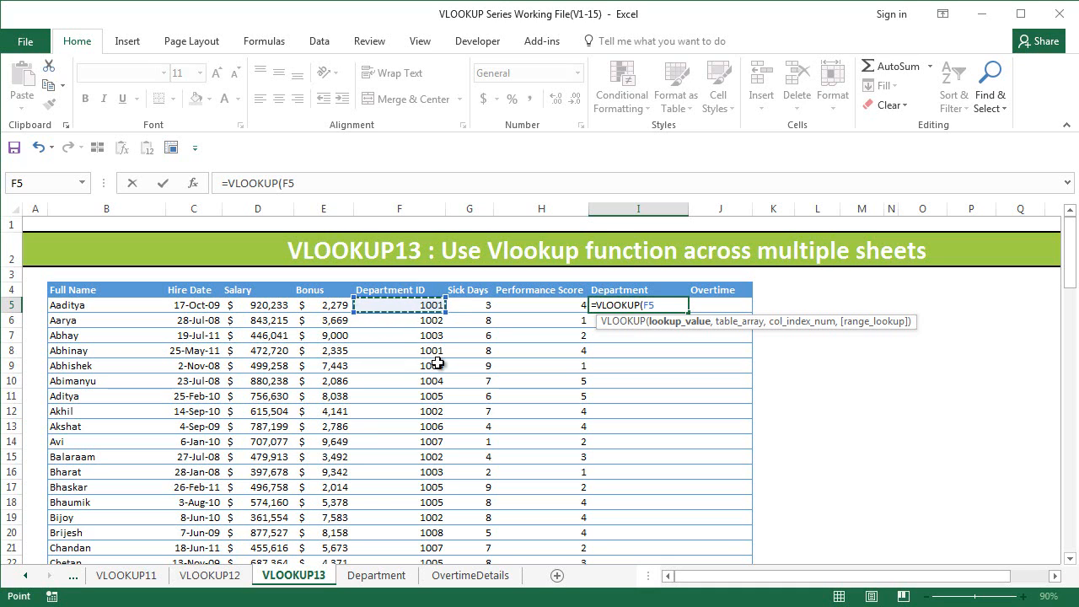
{"action": "type", "text": ","}
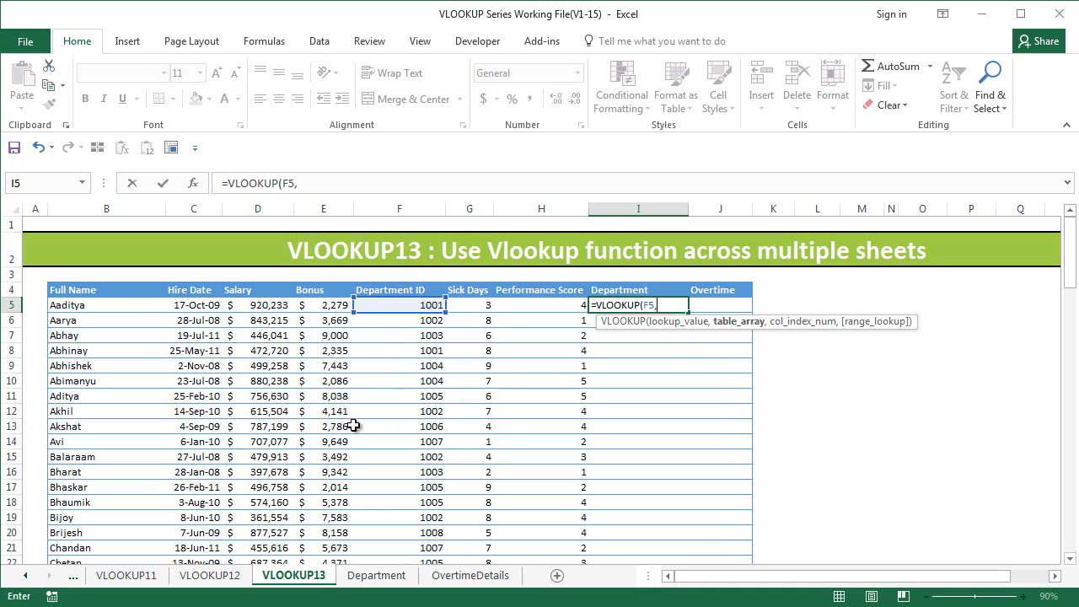
Set the formula's table array to columns A:B of the Department sheet as the absolute reference Department!$A:$B
{"action": "left_click", "coordinate": [395, 580]}
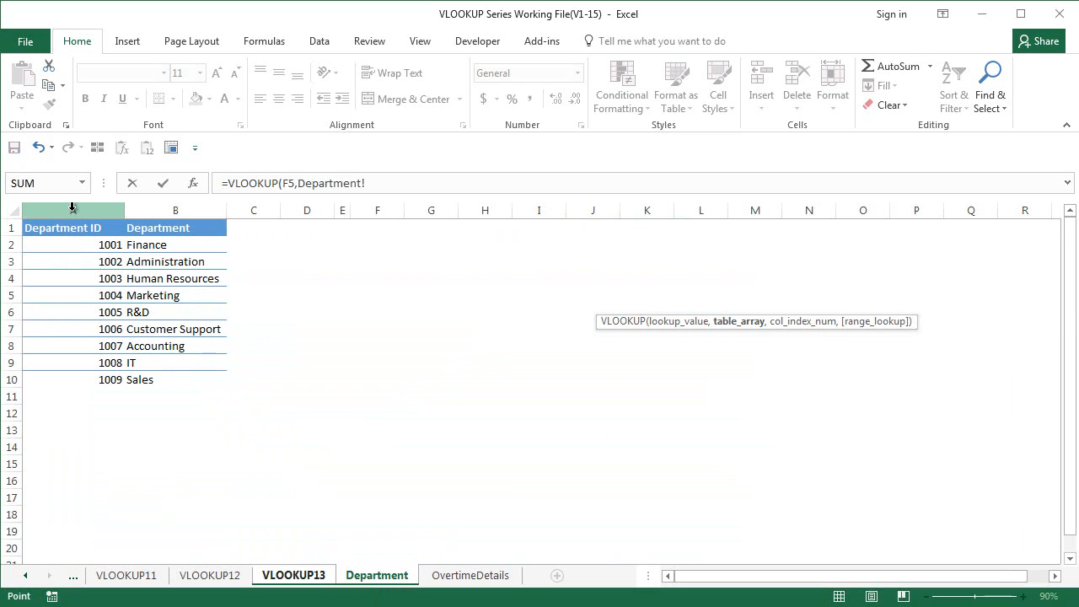
{"action": "left_click_drag", "start_coordinate": [72, 208], "coordinate": [147, 209]}
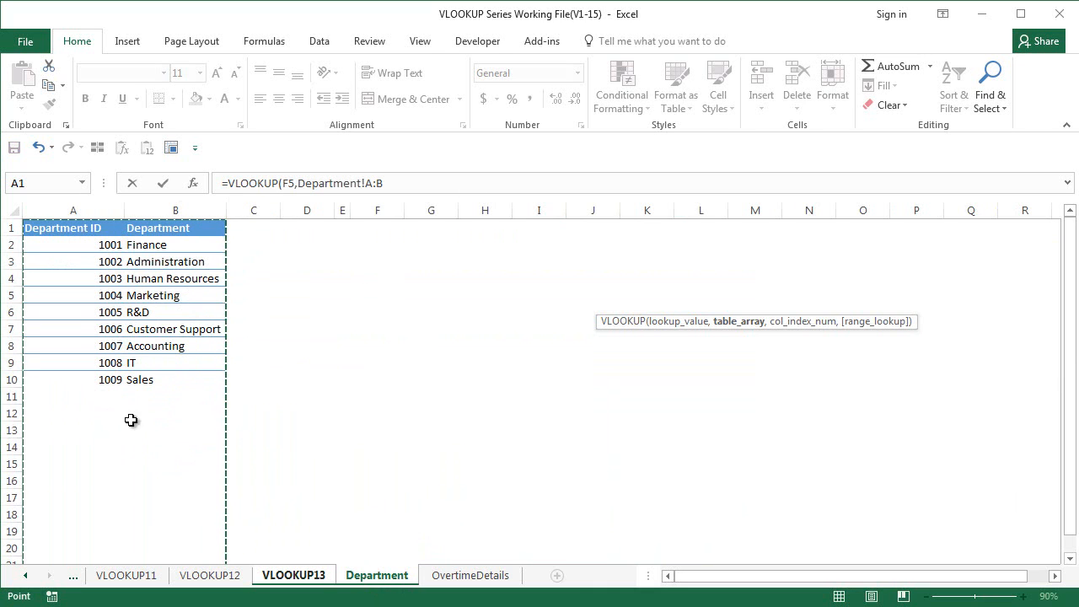
{"action": "left_click_drag", "start_coordinate": [99, 234], "coordinate": [178, 386]}
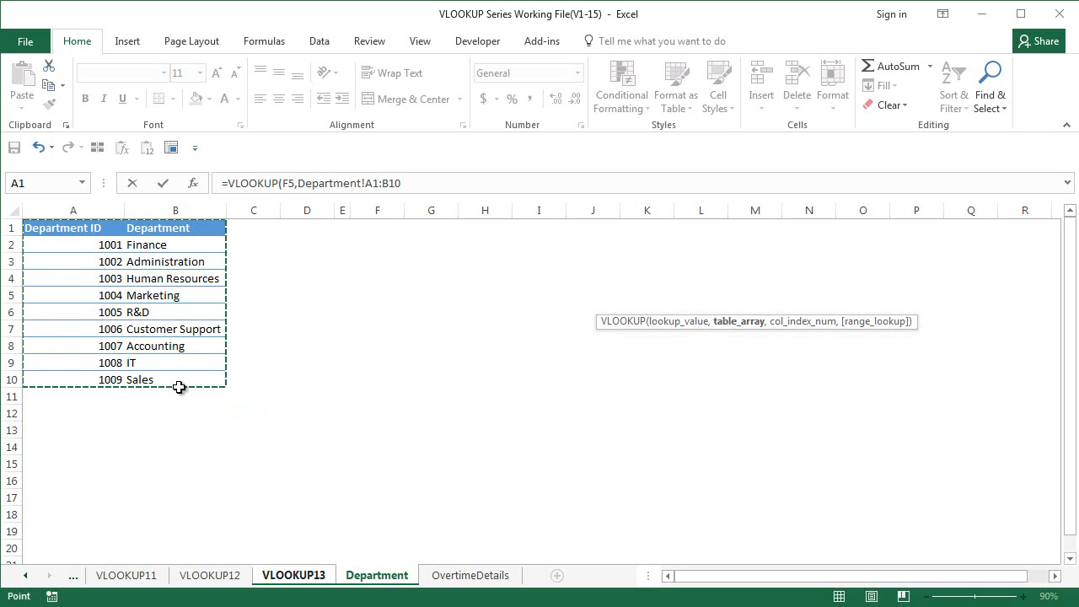
{"action": "left_click_drag", "start_coordinate": [126, 242], "coordinate": [180, 444]}
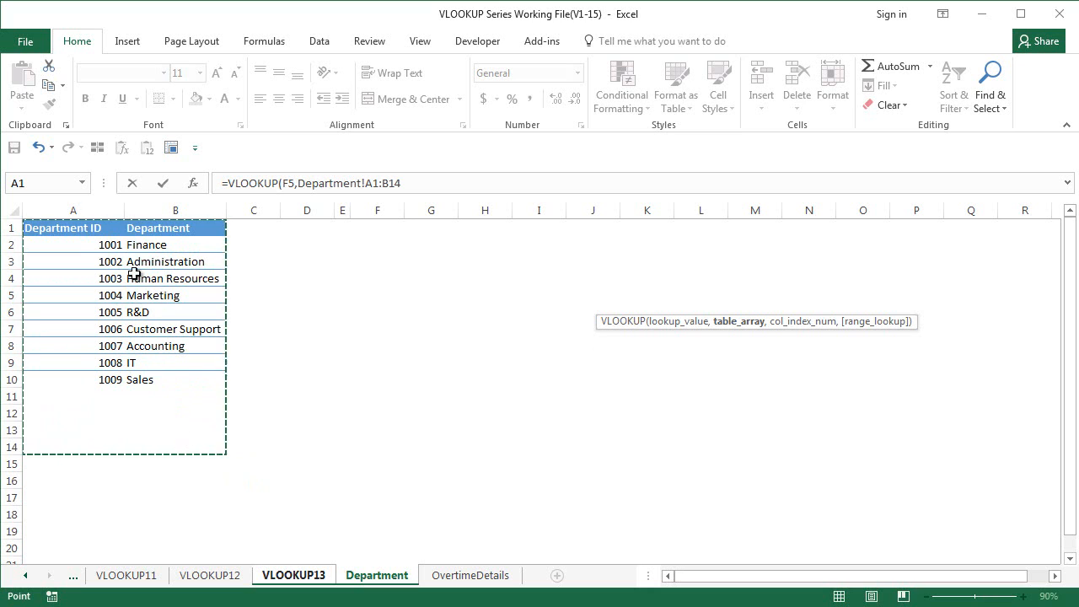
{"action": "left_click_drag", "start_coordinate": [106, 206], "coordinate": [180, 211]}
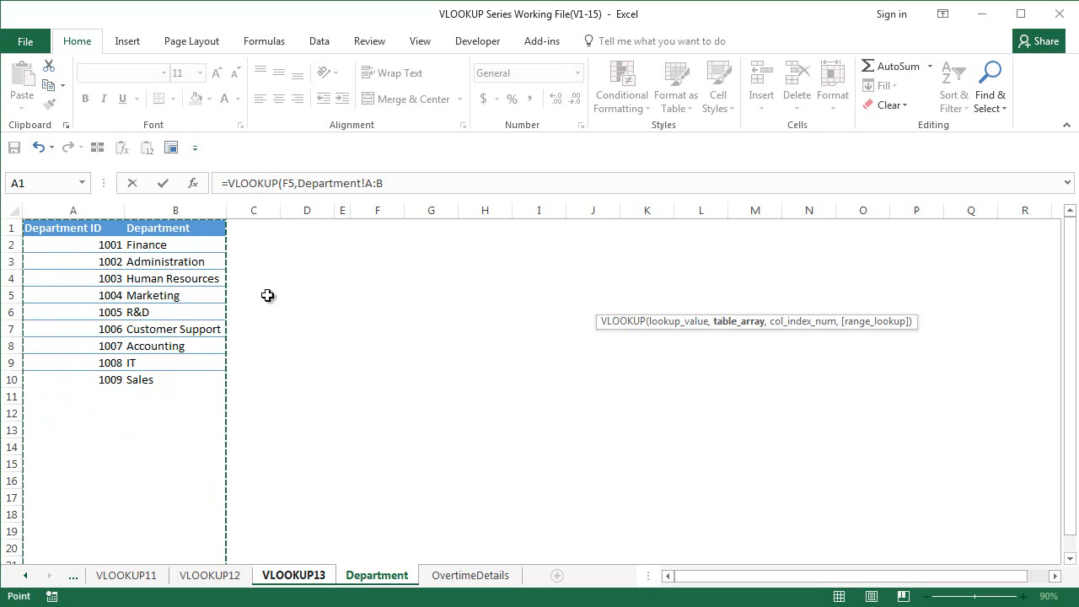
{"action": "left_click", "coordinate": [402, 184]}
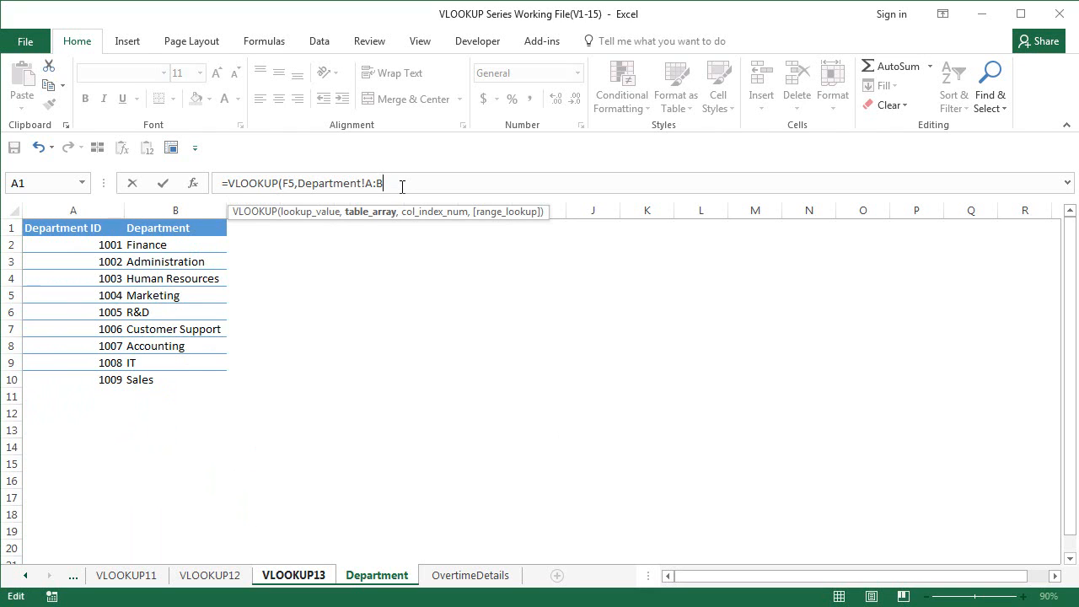
{"action": "key", "text": "F4"}
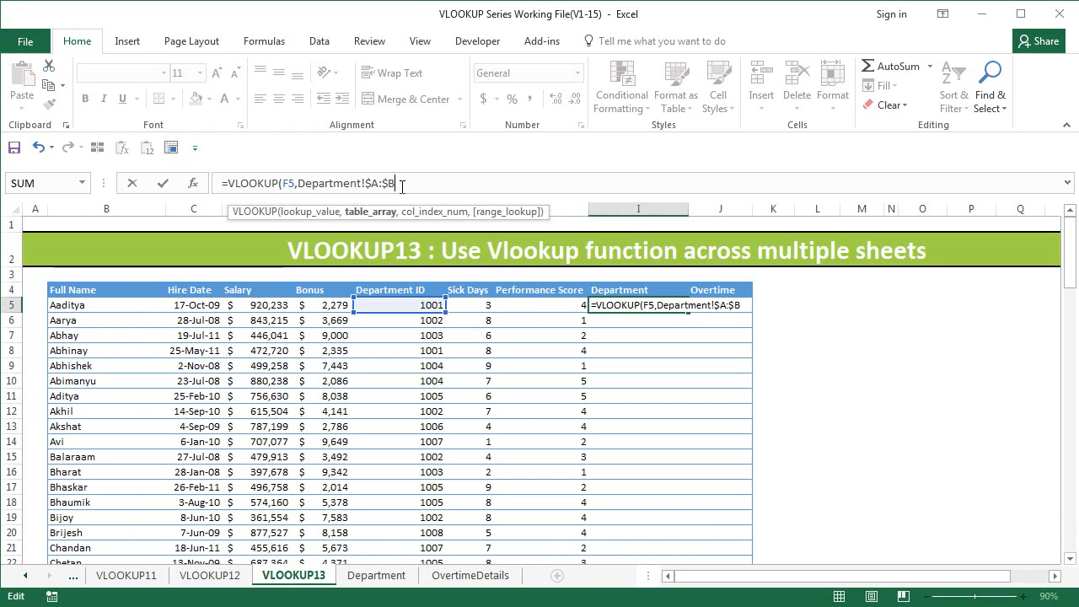
Complete the I5 formula with column index 2 and exact match: =VLOOKUP(F5,Department!$A:$B,2,FALSE)
{"action": "type", "text": ",2"}
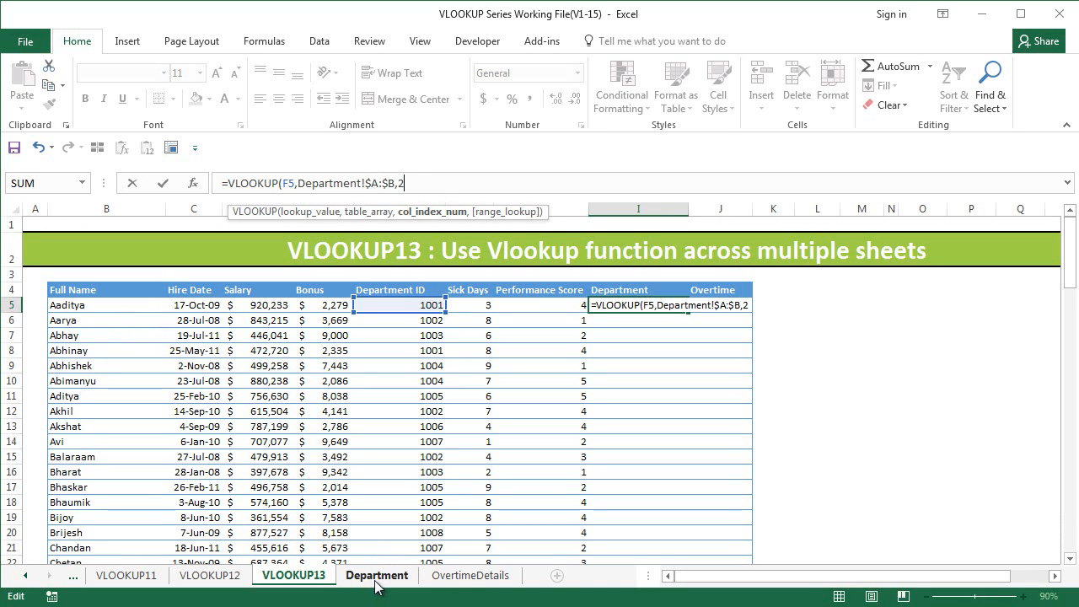
{"action": "left_click", "coordinate": [375, 576]}
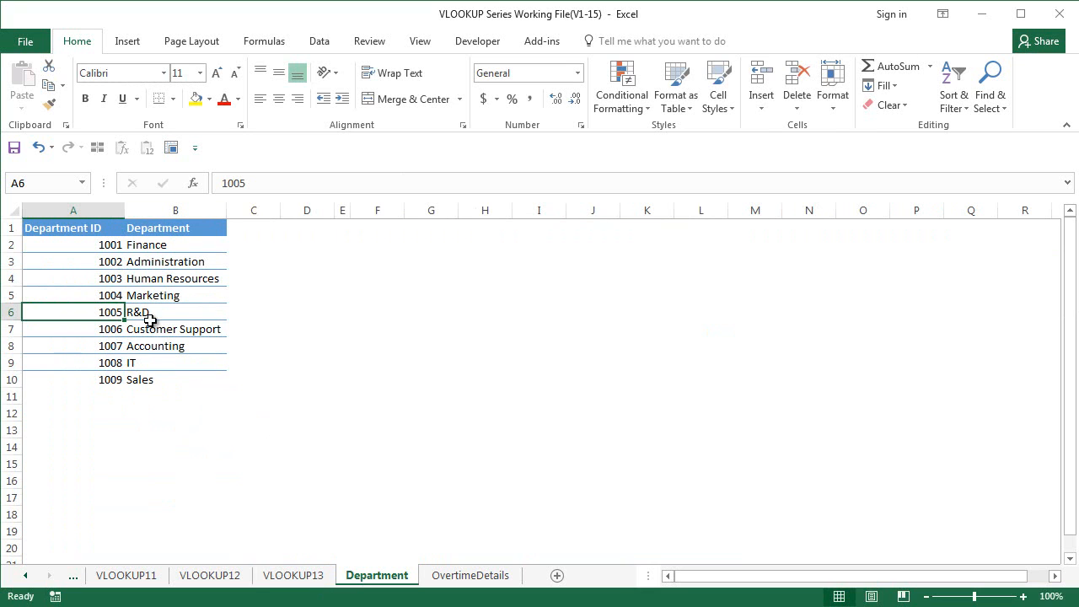
{"action": "left_click", "coordinate": [290, 575]}
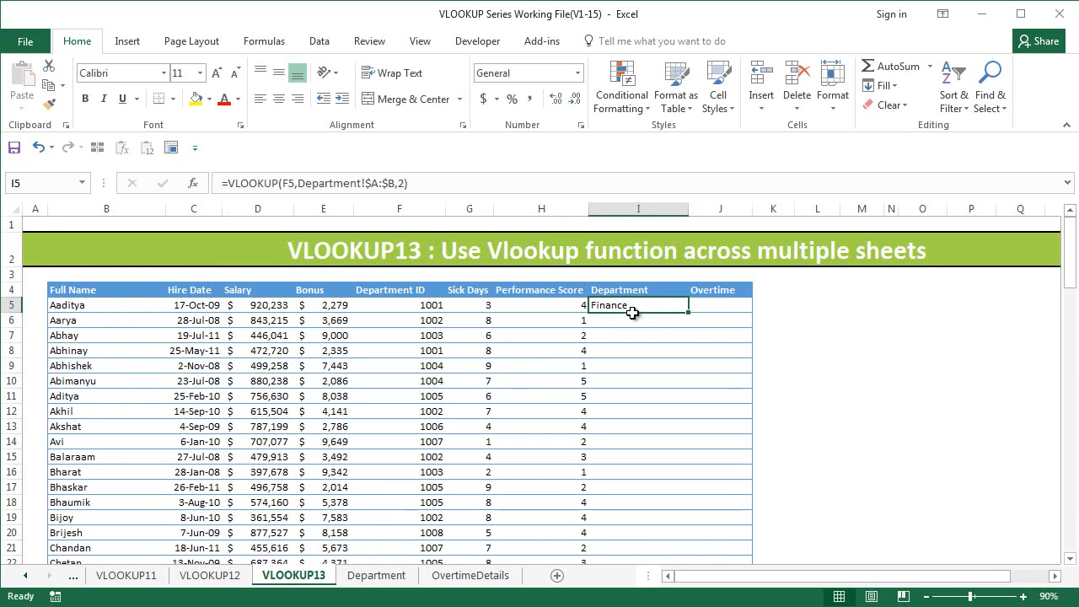
{"action": "left_click", "coordinate": [408, 184]}
{"action": "type", "text": ",FALSE"}
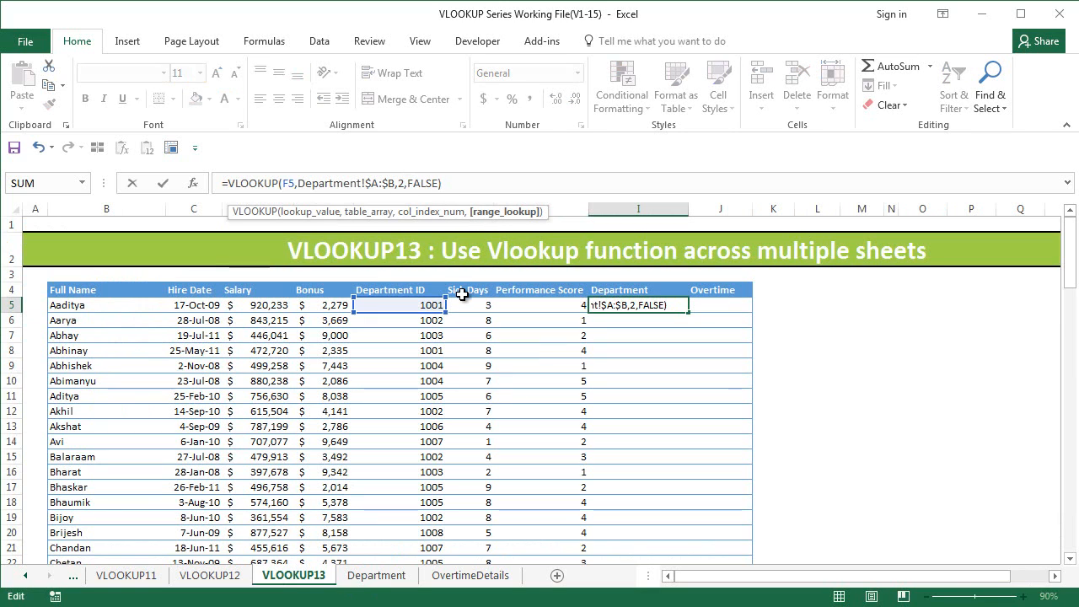
{"action": "key", "text": "Return"}
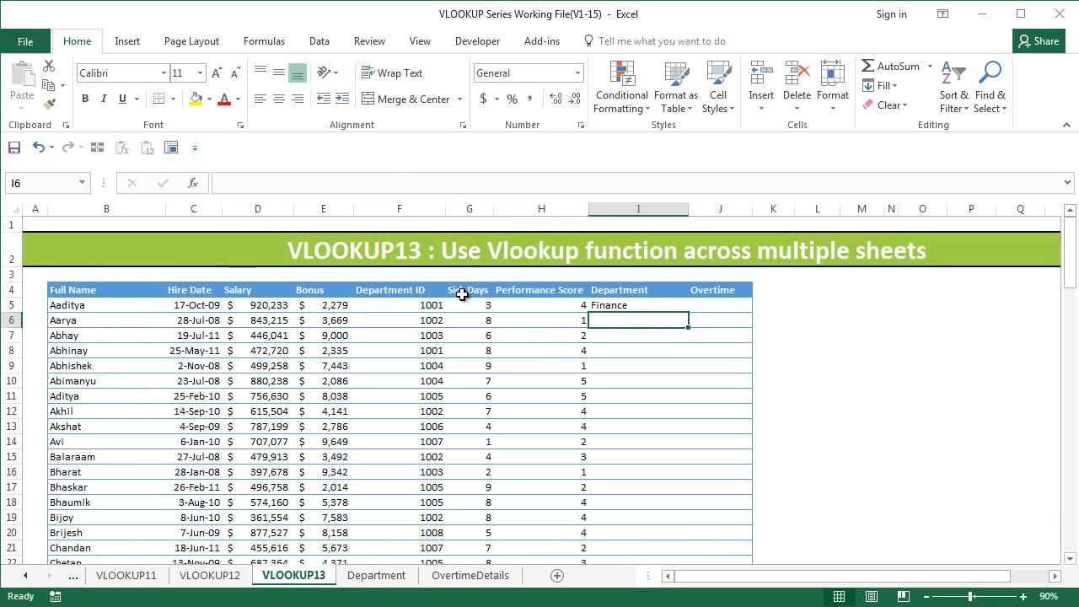
Fill the I5 formula down the Department column to the last employee row
{"action": "left_click", "coordinate": [661, 307]}
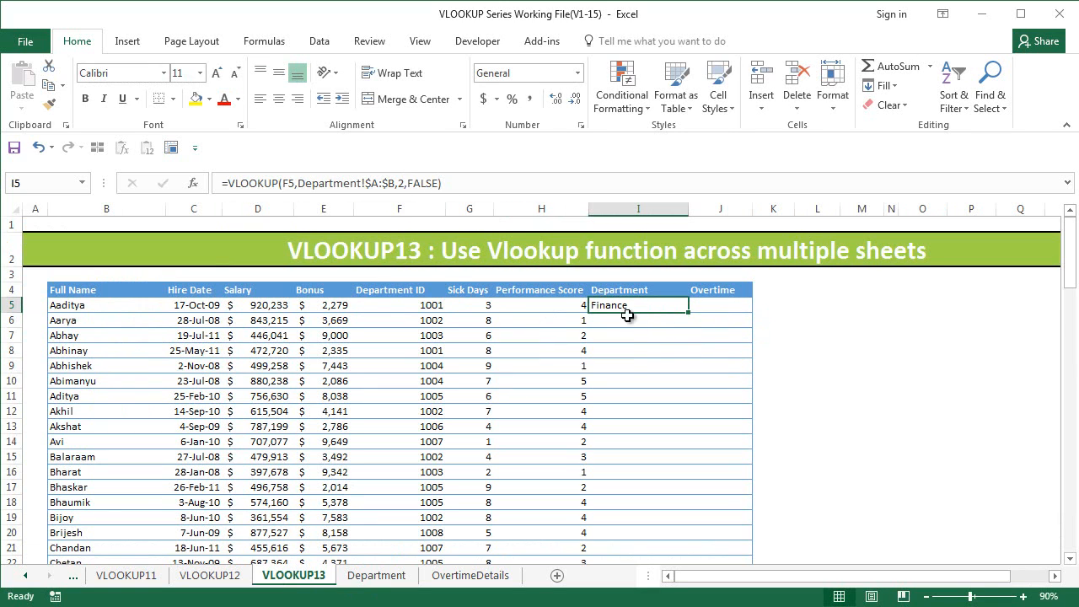
{"action": "double_click", "coordinate": [689, 311]}
{"action": "left_click", "coordinate": [666, 353]}
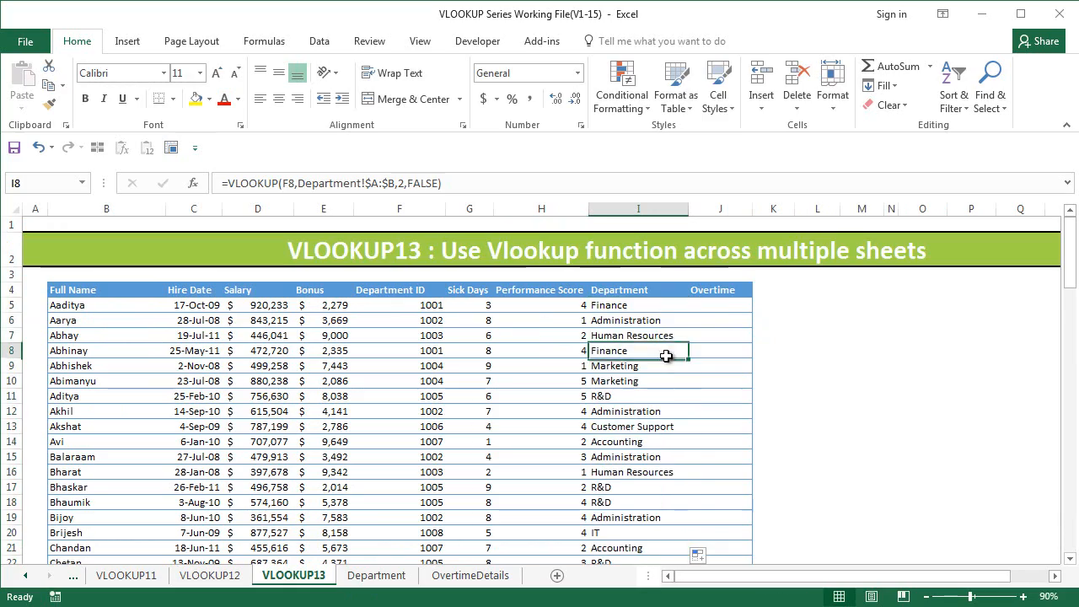
Check the looked-up department names through all employee rows and review the formula in I5
{"action": "scroll", "coordinate": [643, 362], "scroll_direction": "down", "scroll_amount": 20}
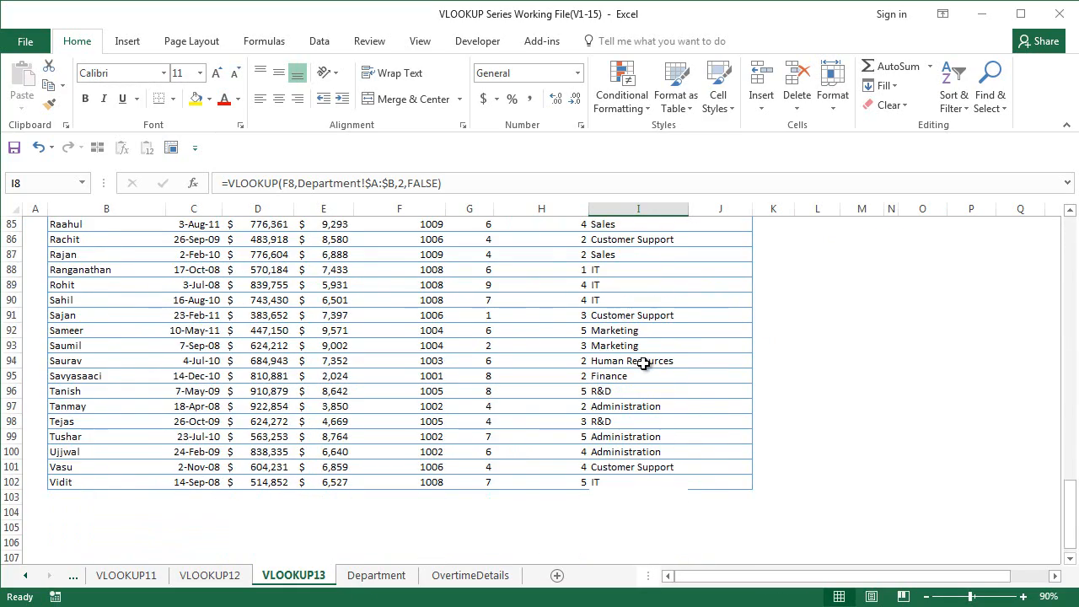
{"action": "scroll", "coordinate": [644, 362], "scroll_direction": "up", "scroll_amount": 20}
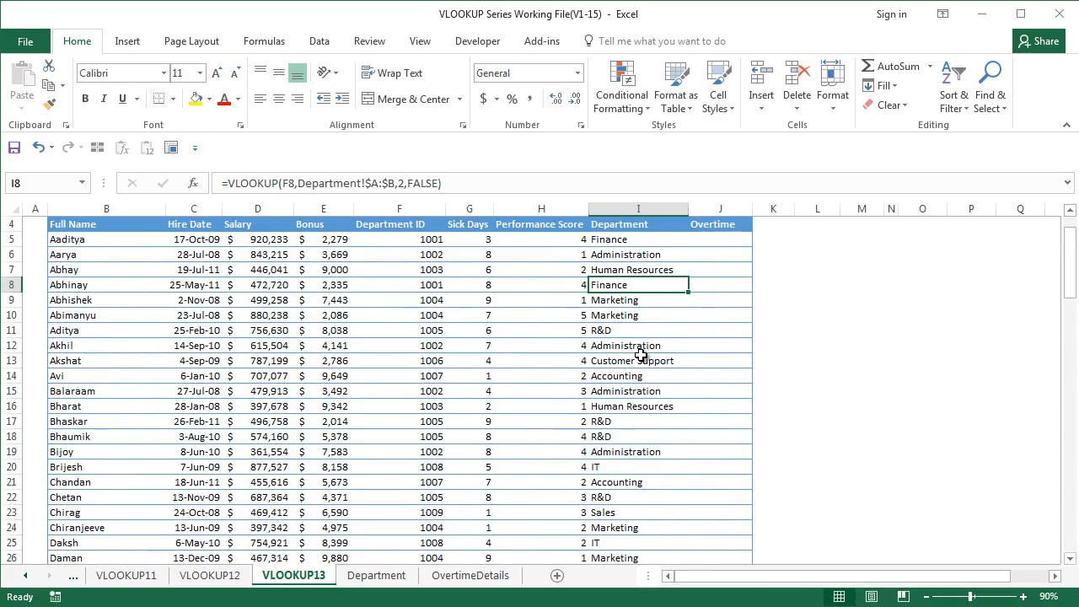
{"action": "key", "text": "Up"}
{"action": "key", "text": "Up"}
{"action": "key", "text": "Up"}
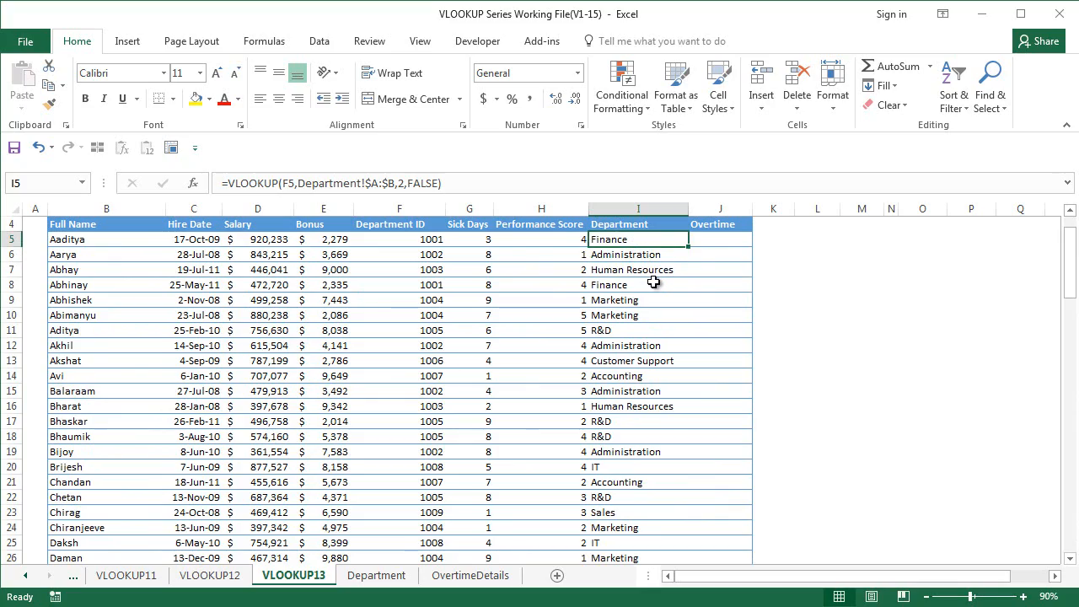
{"action": "scroll", "coordinate": [681, 288], "scroll_direction": "up", "scroll_amount": 1}
{"action": "scroll", "coordinate": [637, 418], "scroll_direction": "down", "scroll_amount": 14}
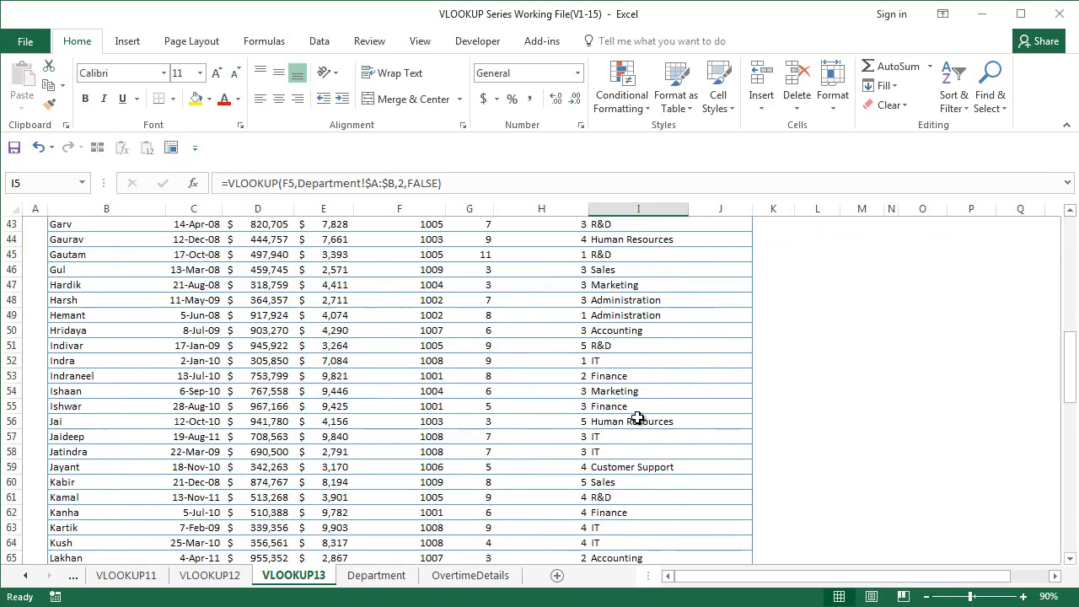
{"action": "scroll", "coordinate": [640, 416], "scroll_direction": "down", "scroll_amount": 14}
{"action": "scroll", "coordinate": [633, 411], "scroll_direction": "up", "scroll_amount": 19}
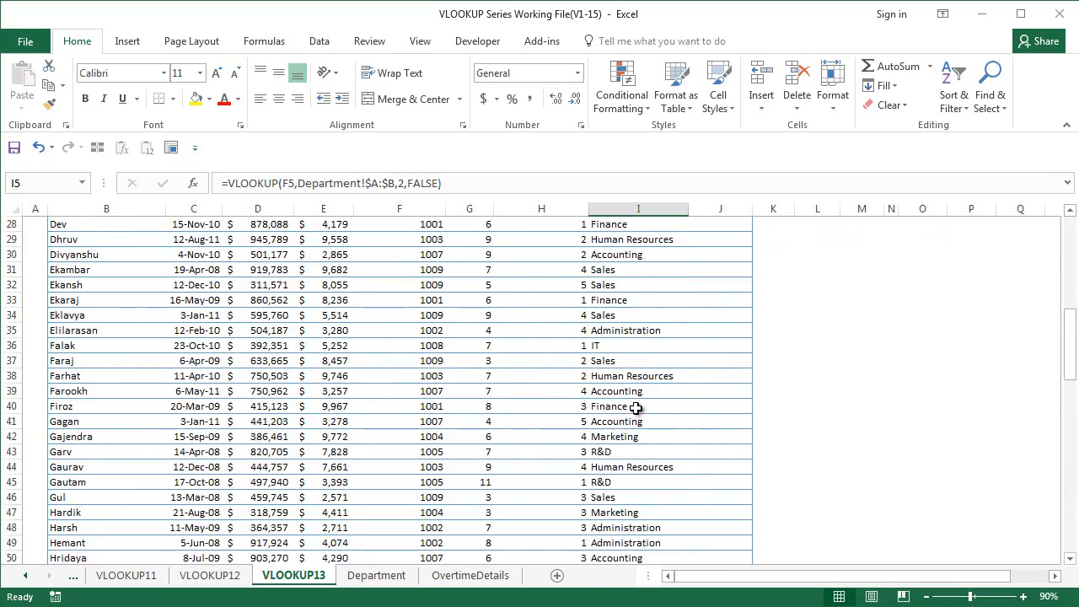
{"action": "scroll", "coordinate": [636, 408], "scroll_direction": "up", "scroll_amount": 9}
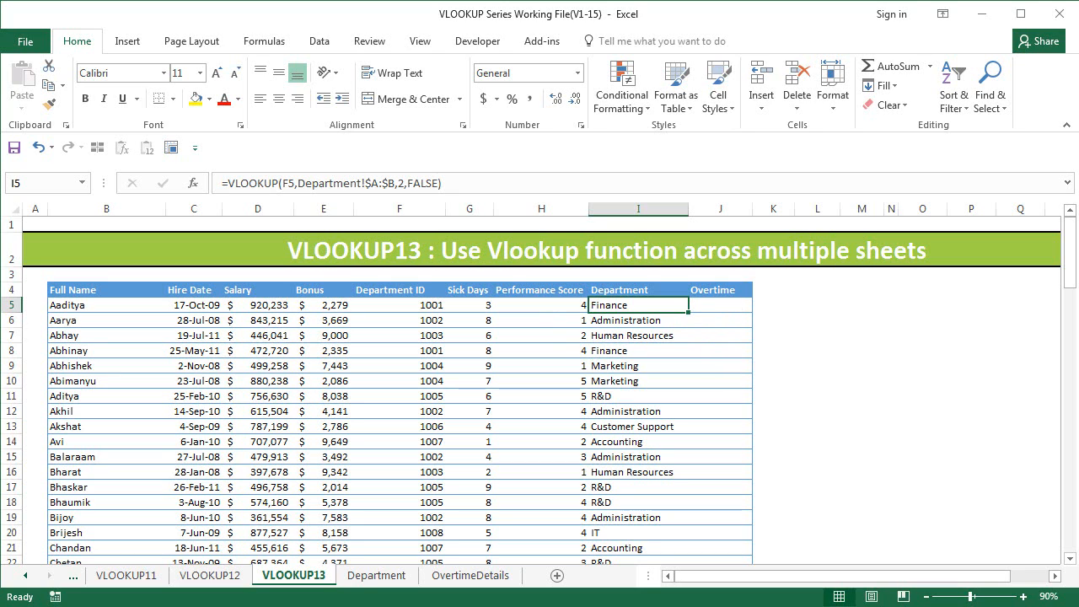
Start a VLOOKUP formula in J5 of the Overtime column with the employee's full name in B5 as the lookup value
{"action": "left_click", "coordinate": [724, 306]}
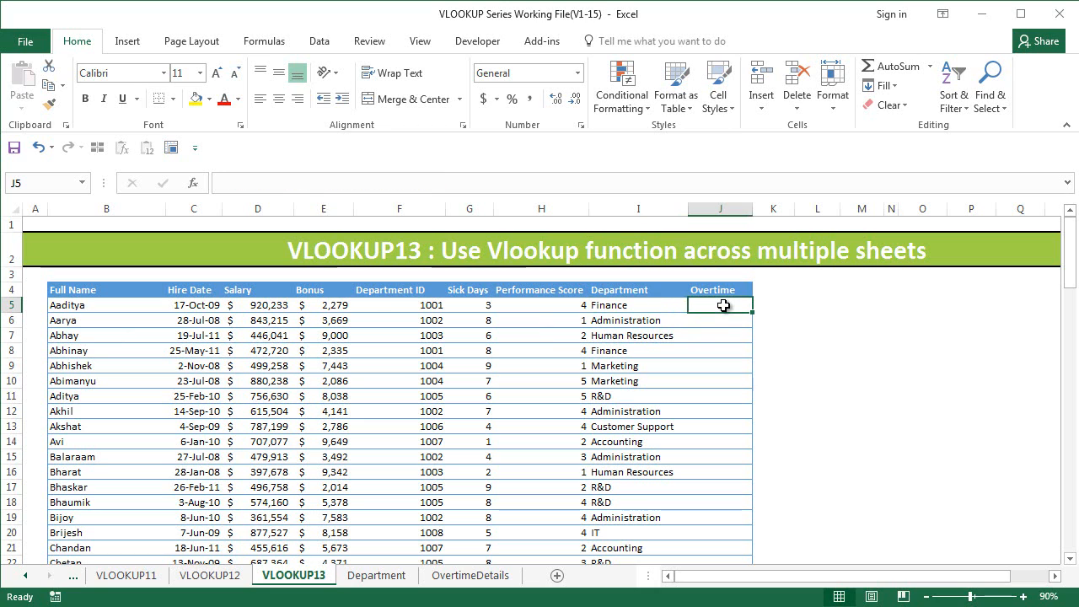
{"action": "type", "text": "=vlo"}
{"action": "key", "text": "Tab"}
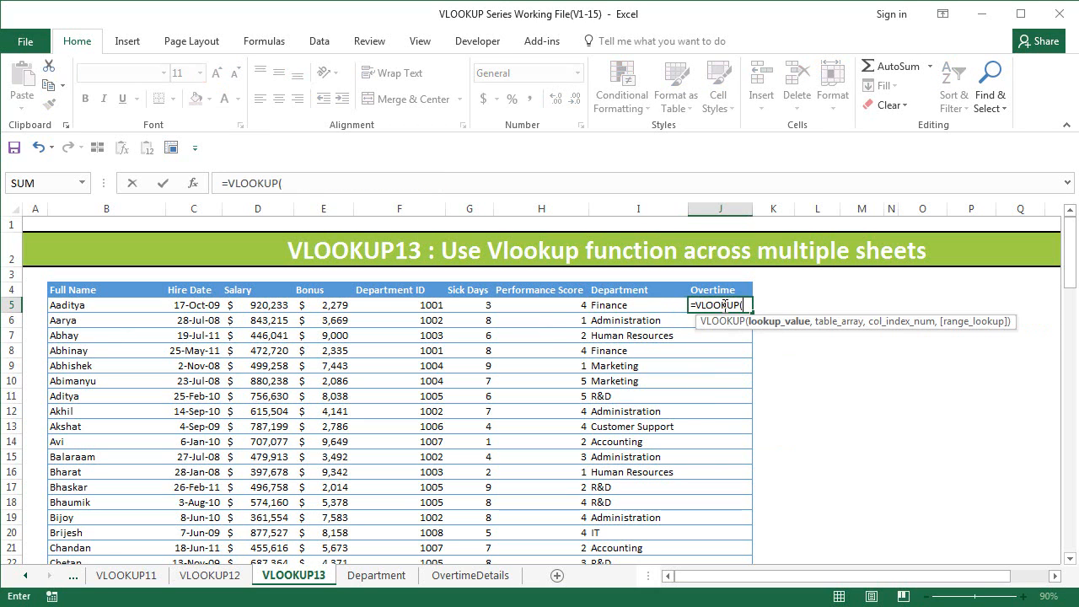
{"action": "key", "text": "Left"}
{"action": "key", "text": "Left"}
{"action": "key", "text": "Left"}
{"action": "key", "text": "Left"}
{"action": "key", "text": "Left"}
{"action": "key", "text": "Left"}
{"action": "key", "text": "Left"}
{"action": "key", "text": "Left"}
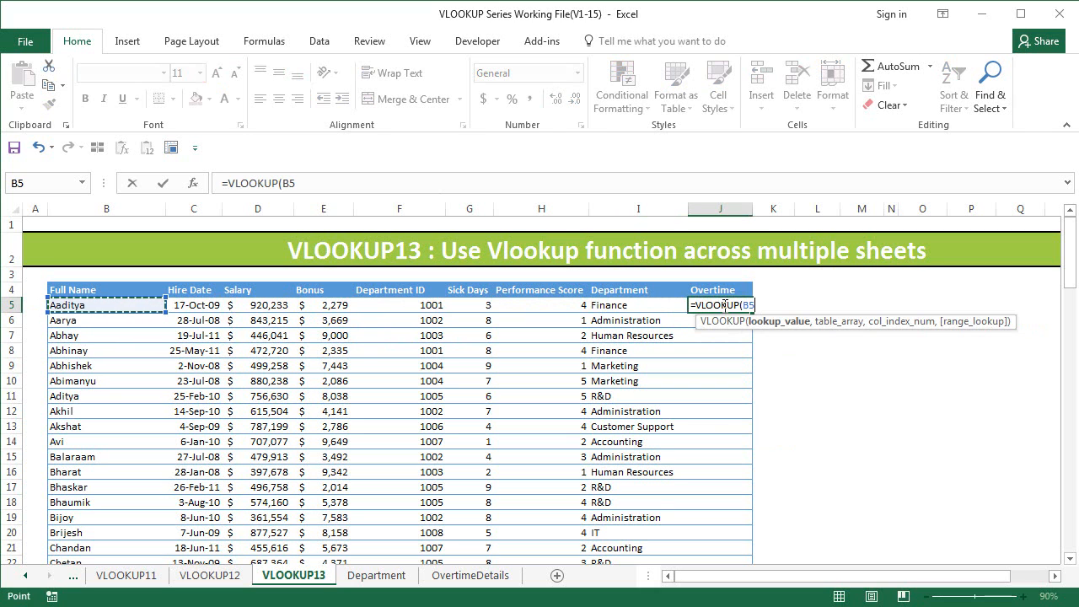
{"action": "type", "text": ","}
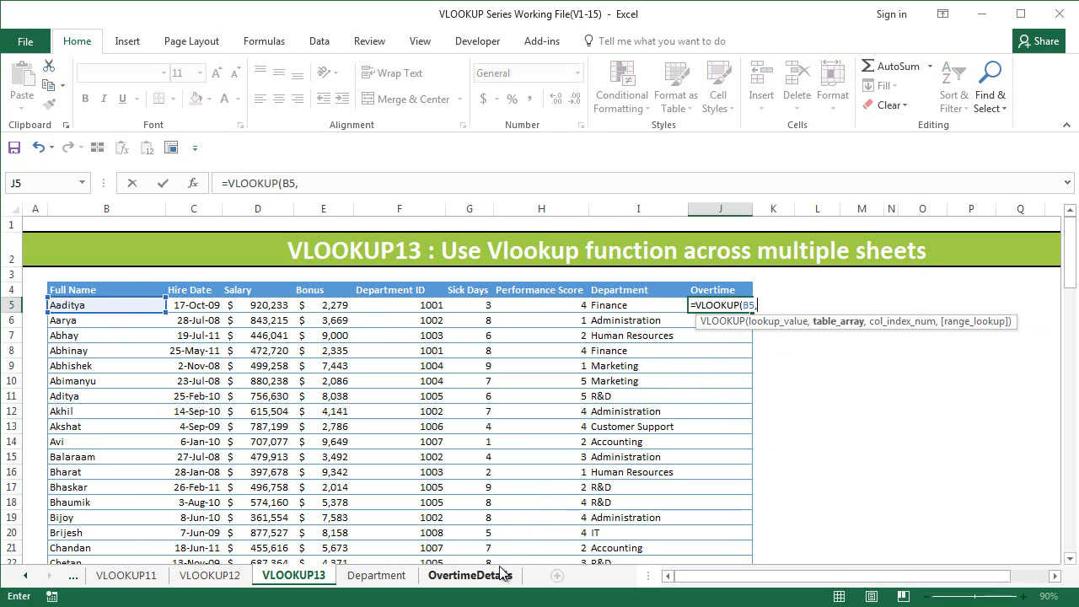
Set the formula's table array to columns A:B of the OvertimeDetails sheet as the absolute reference OvertimeDetails!$A:$B
{"action": "left_click", "coordinate": [500, 576]}
{"action": "scroll", "coordinate": [109, 308], "scroll_direction": "up", "scroll_amount": 14}
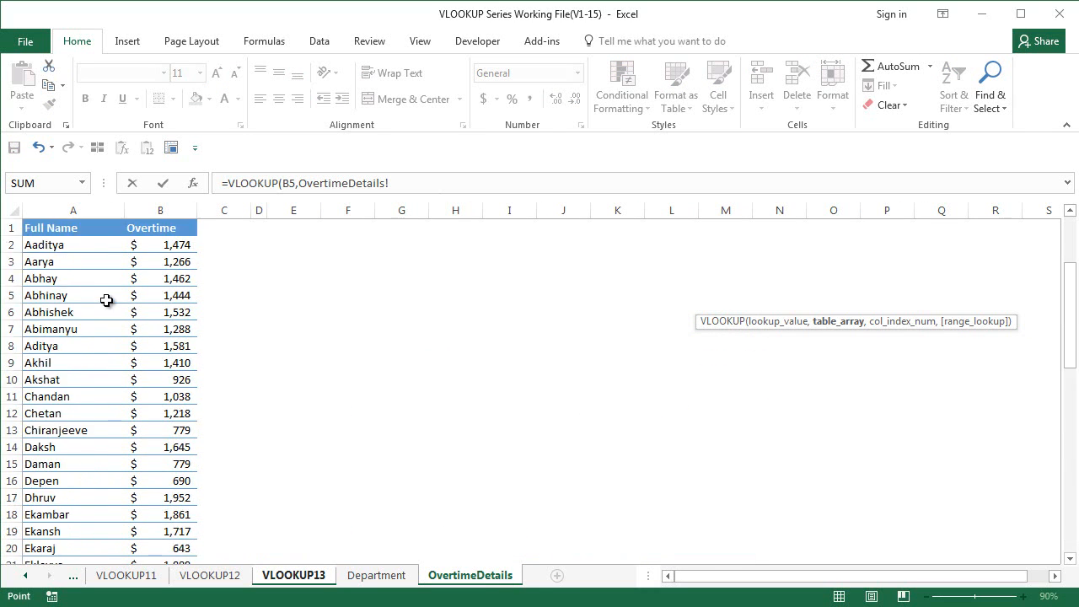
{"action": "left_click_drag", "start_coordinate": [88, 211], "coordinate": [152, 209]}
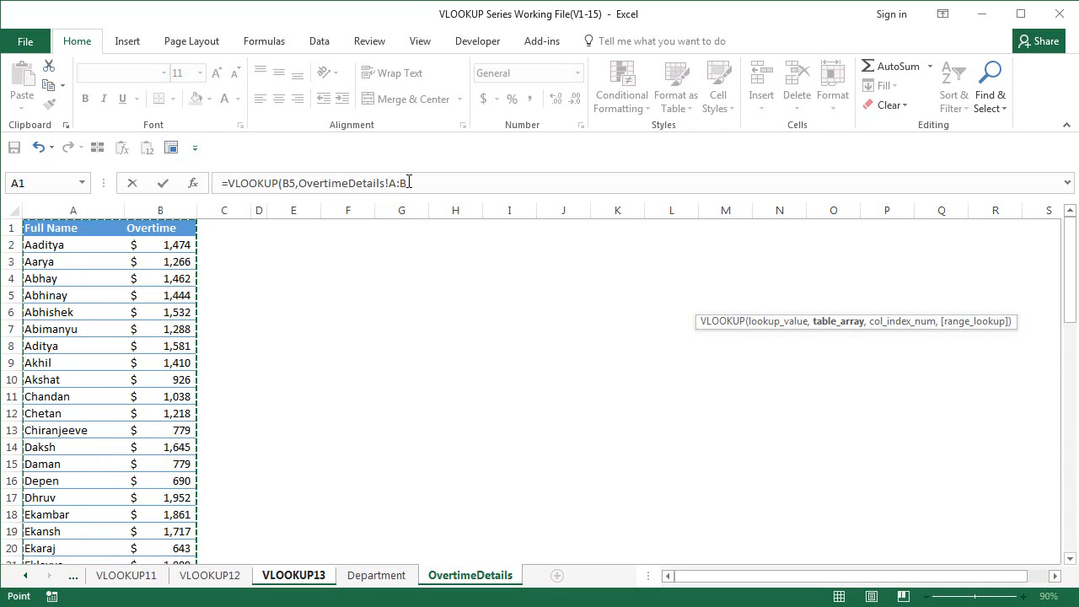
{"action": "left_click_drag", "start_coordinate": [82, 226], "coordinate": [185, 416]}
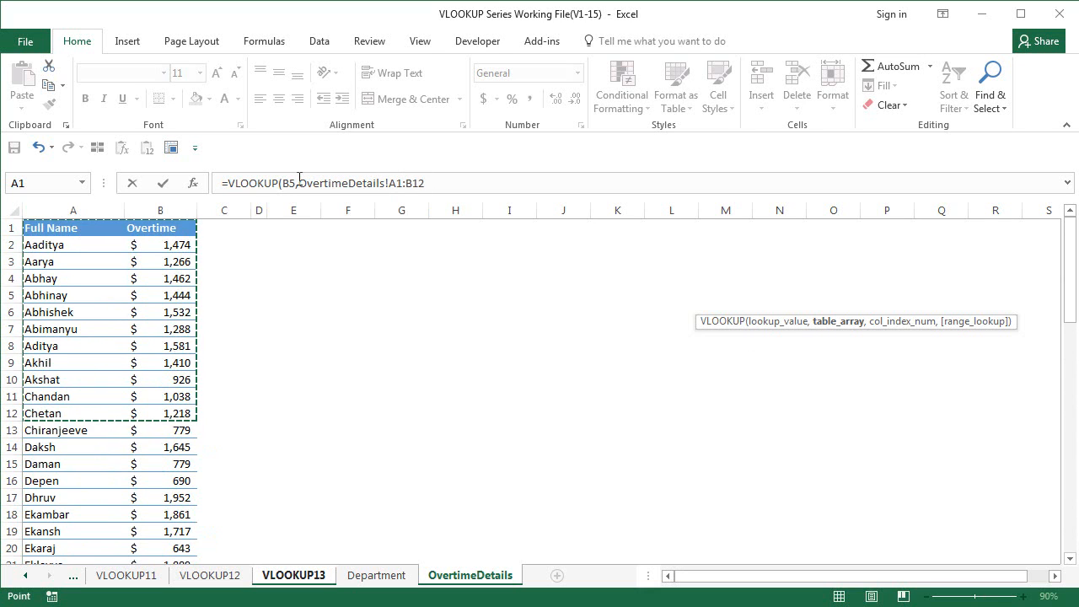
{"action": "left_click_drag", "start_coordinate": [91, 215], "coordinate": [156, 210]}
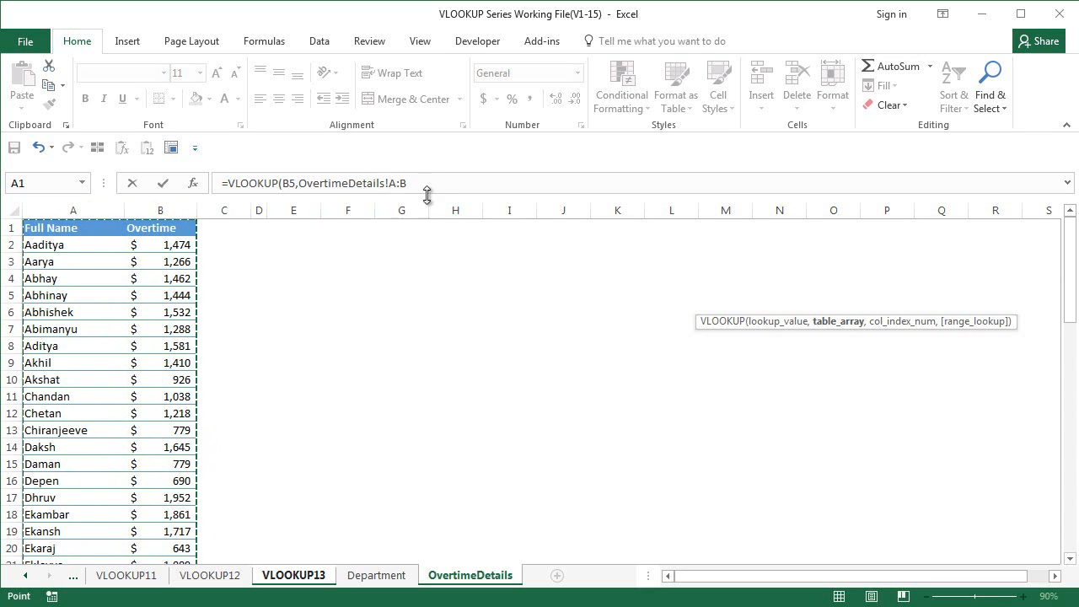
{"action": "left_click", "coordinate": [425, 185]}
{"action": "key", "text": "F4"}
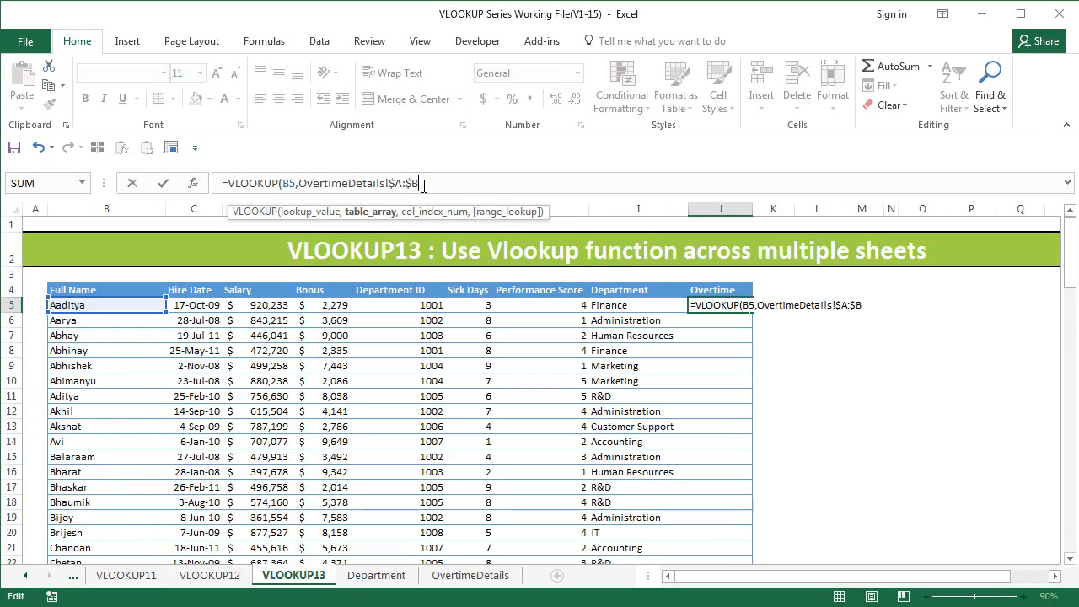
Complete the J5 formula with column index 2 and exact match: =VLOOKUP(B5,OvertimeDetails!$A:$B,2,FALSE)
{"action": "type", "text": ","}
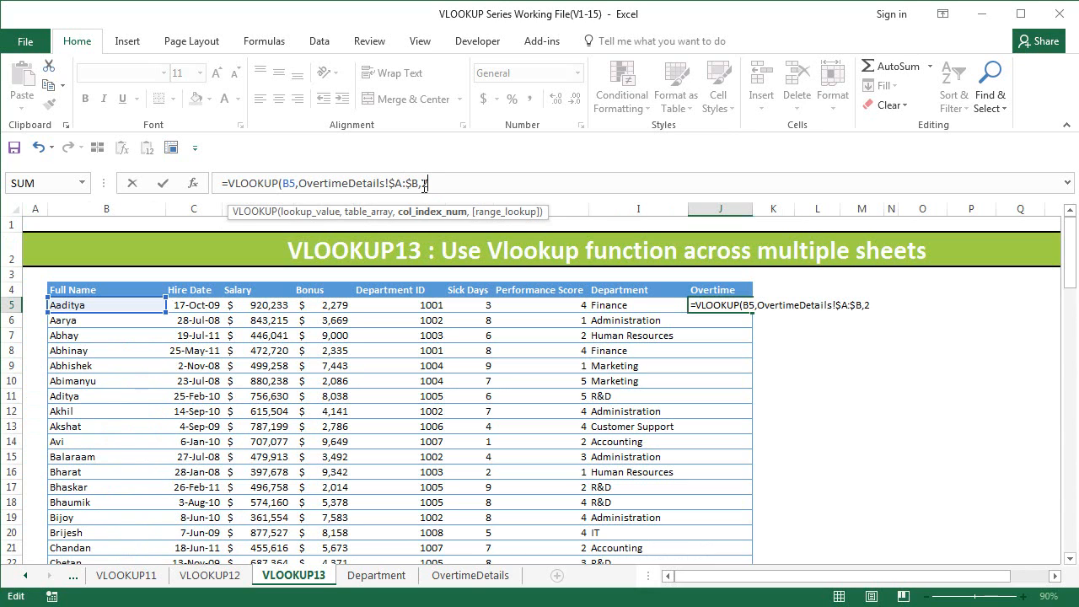
{"action": "type", "text": "2,"}
{"action": "key", "text": "Down"}
{"action": "key", "text": "Tab"}
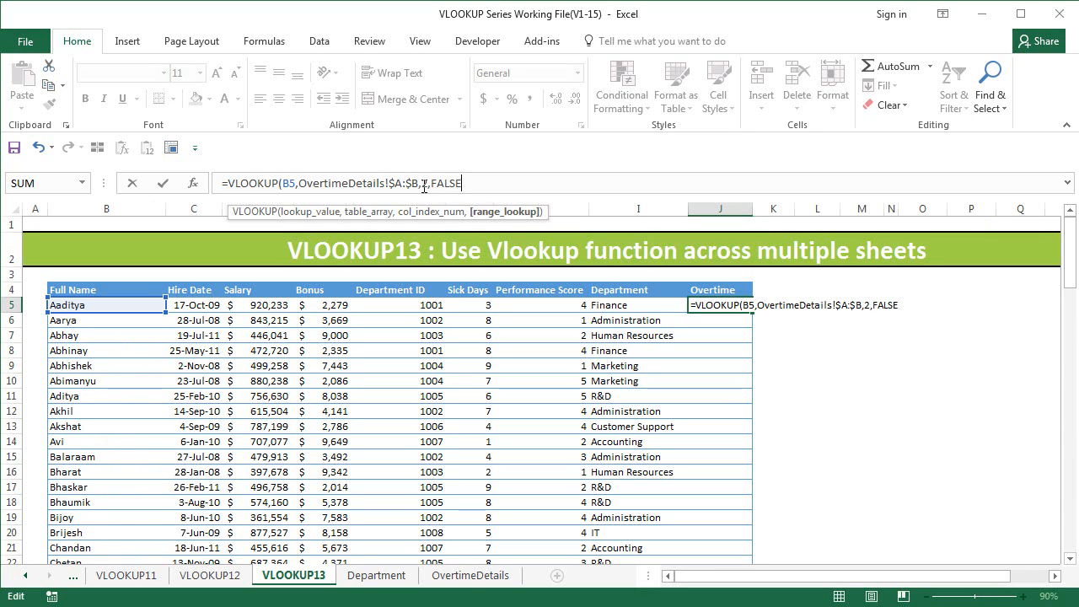
{"action": "key", "text": "Return"}
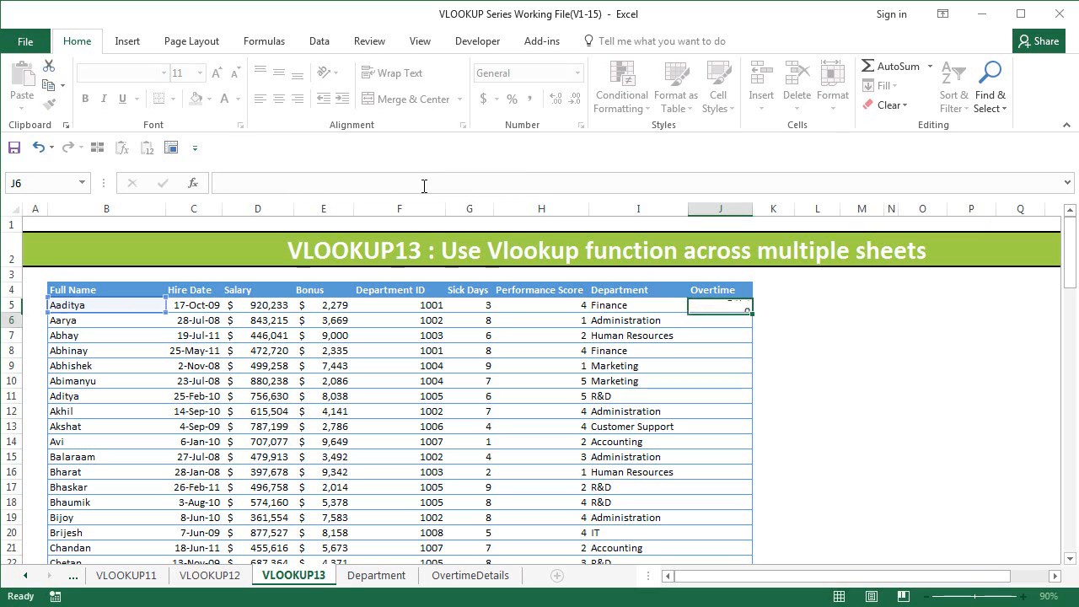
Check the overtime result in J5 against the first employee's amount in B2 of the OvertimeDetails sheet
{"action": "left_click", "coordinate": [748, 303]}
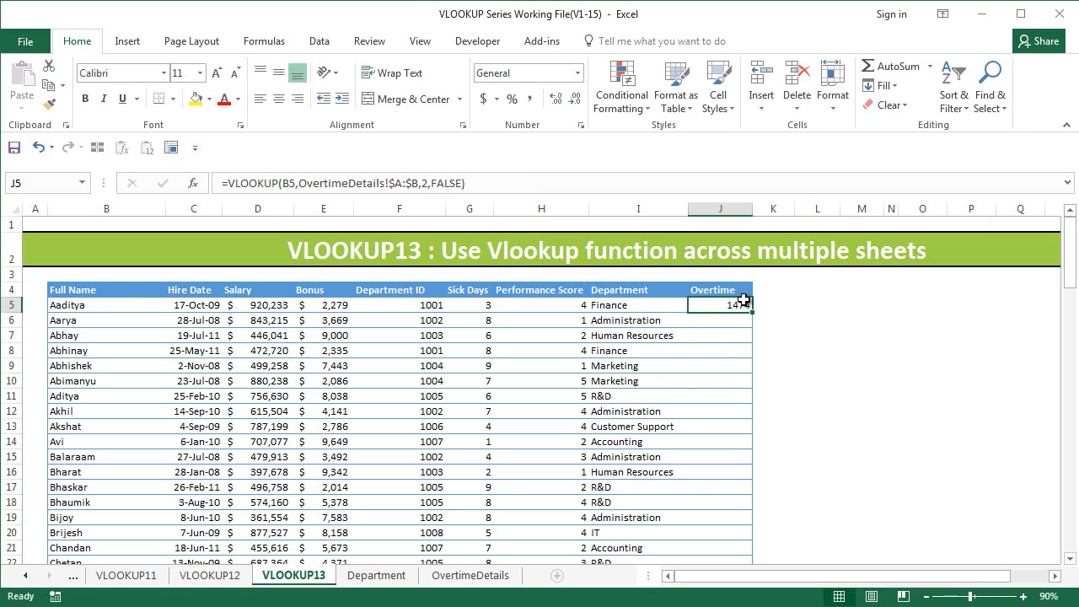
{"action": "left_click", "coordinate": [470, 575]}
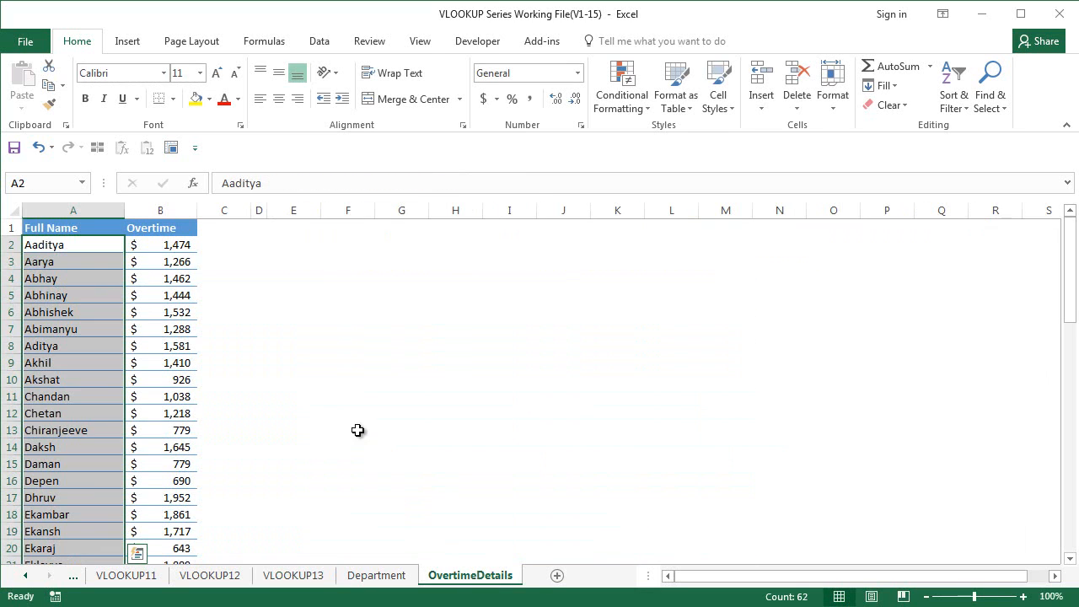
{"action": "left_click", "coordinate": [165, 246]}
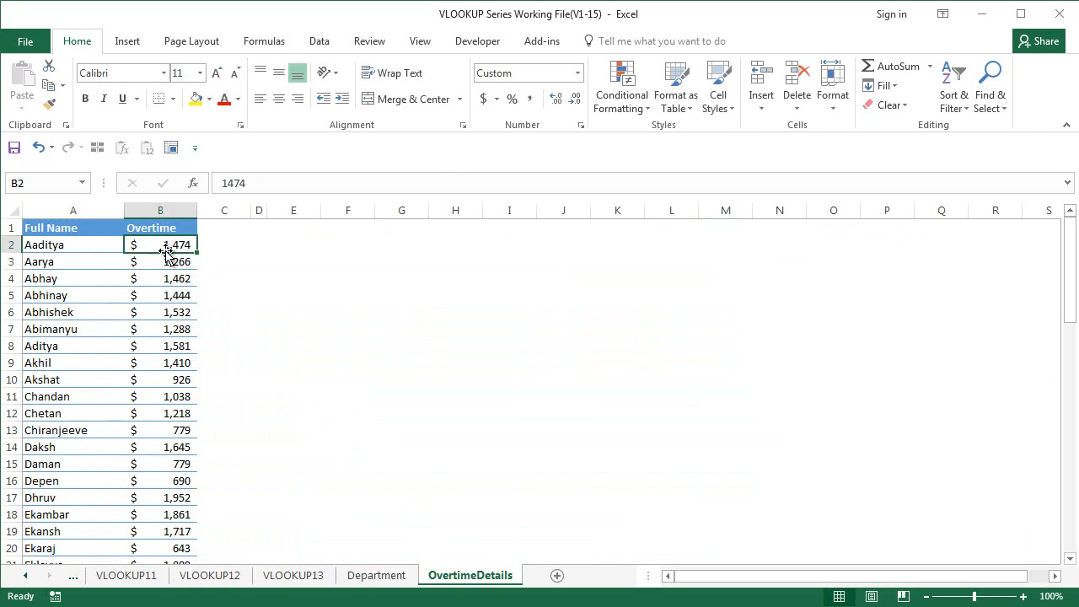
{"action": "left_click", "coordinate": [331, 578]}
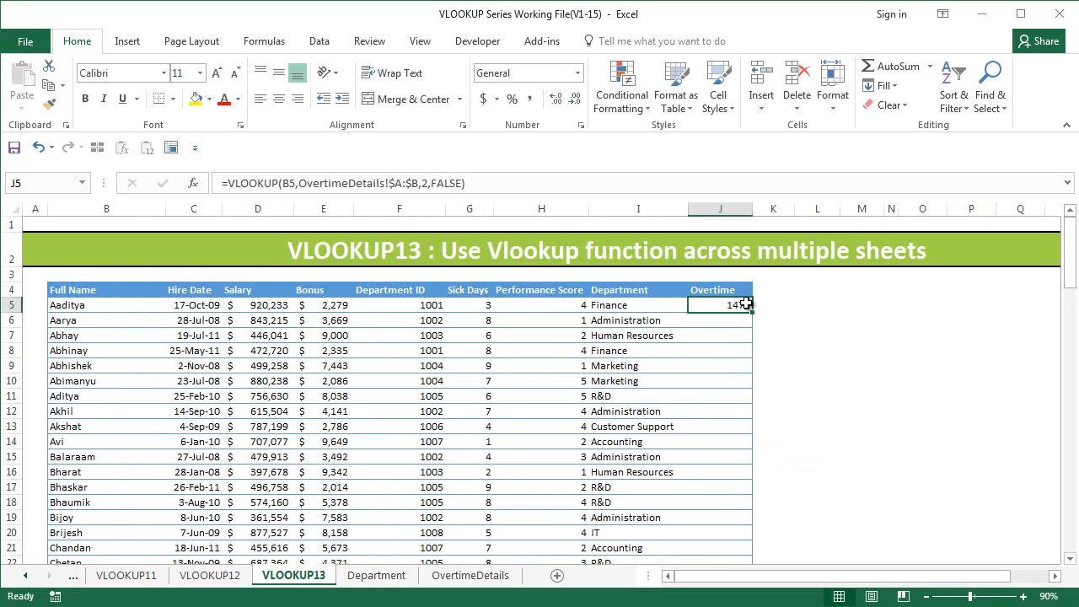
Format the overtime amount in J5 as dollar accounting with no decimal places
{"action": "left_click", "coordinate": [483, 99]}
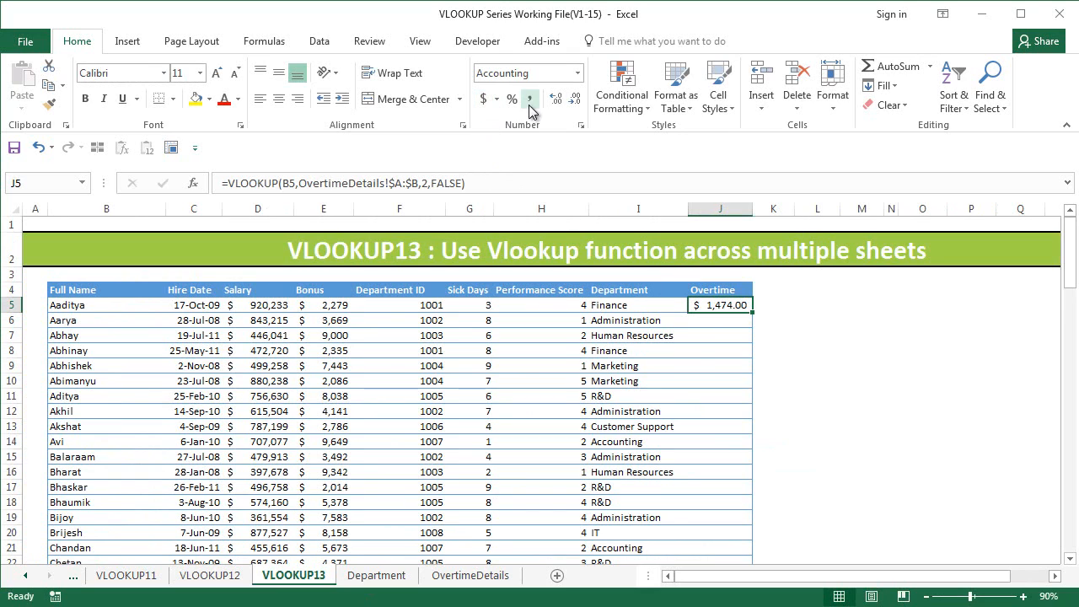
{"action": "left_click", "coordinate": [574, 99]}
{"action": "left_click", "coordinate": [574, 99]}
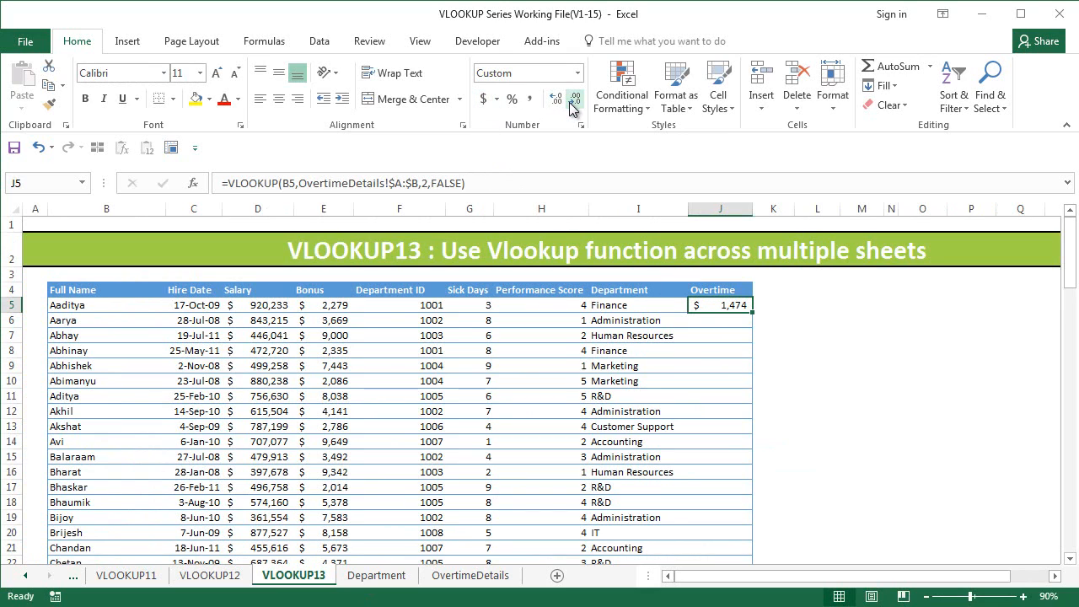
Fill the J5 VLOOKUP formula down the Overtime column and check the values through the last employee row
{"action": "left_click", "coordinate": [756, 311]}
{"action": "left_click", "coordinate": [742, 309]}
{"action": "double_click", "coordinate": [752, 310]}
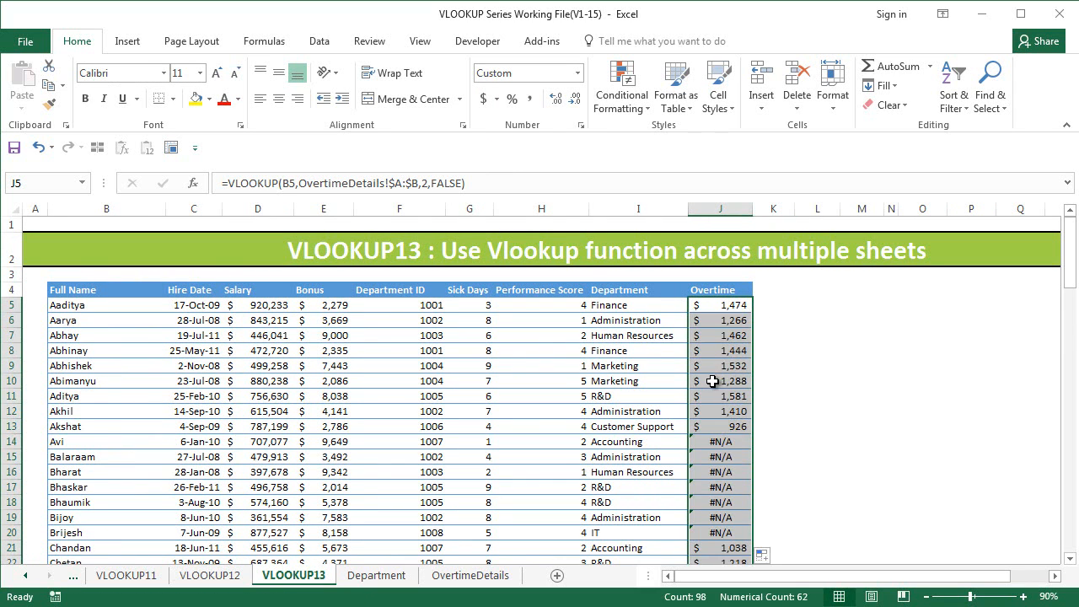
{"action": "scroll", "coordinate": [712, 381], "scroll_direction": "down", "scroll_amount": 6}
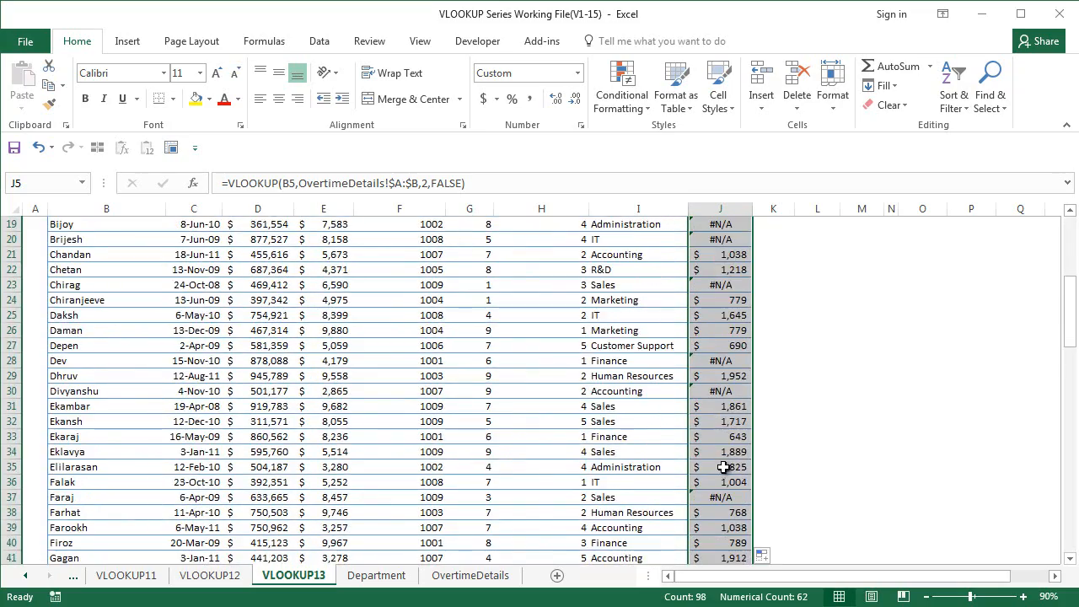
{"action": "scroll", "coordinate": [723, 467], "scroll_direction": "down", "scroll_amount": 20}
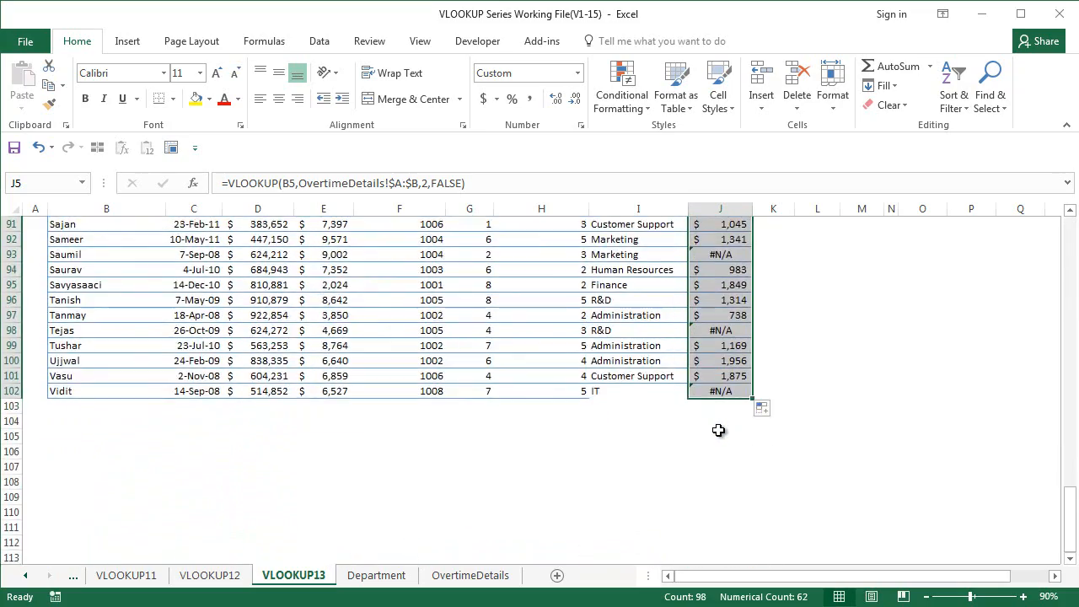
{"action": "scroll", "coordinate": [717, 430], "scroll_direction": "up", "scroll_amount": 20}
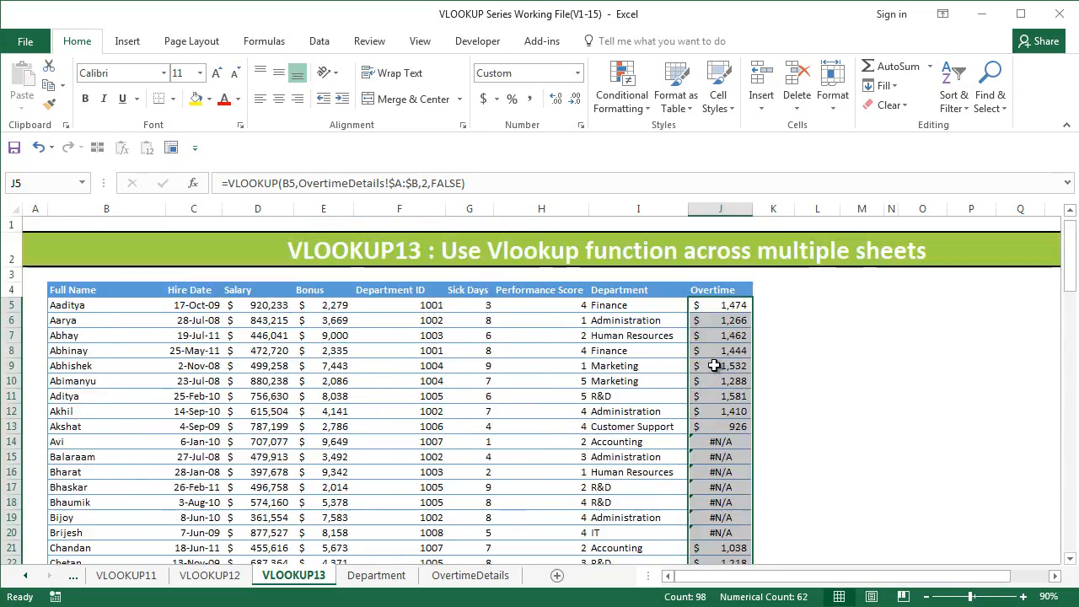
Wrap the J5 formula in IFERROR to return 0 for errors: =IFERROR(VLOOKUP(B5,OvertimeDetails!$A:$B,2,FALSE),0)
{"action": "left_click", "coordinate": [726, 305]}
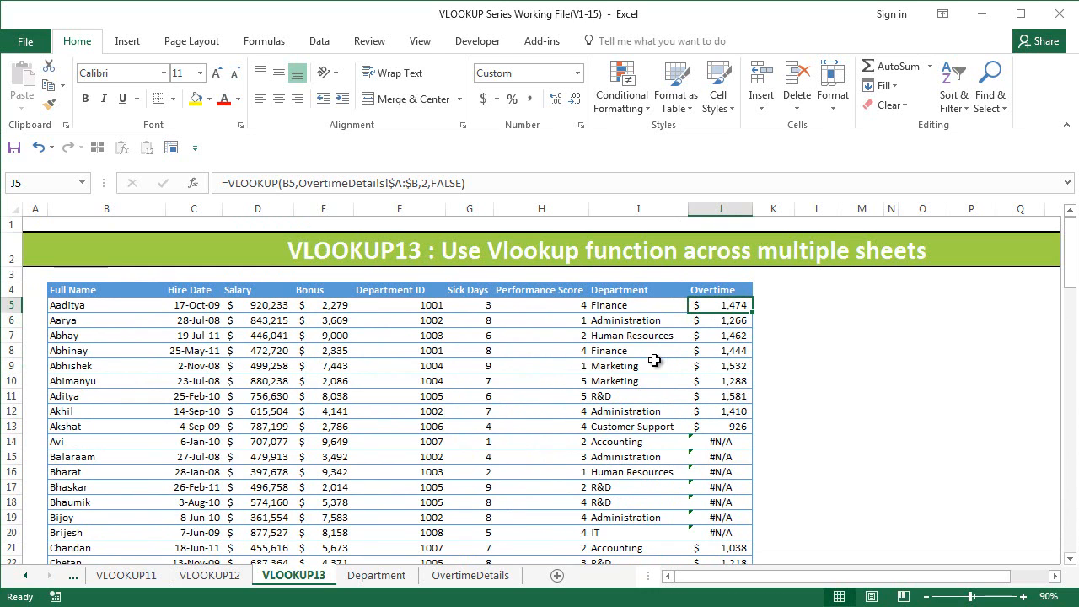
{"action": "left_click", "coordinate": [228, 183]}
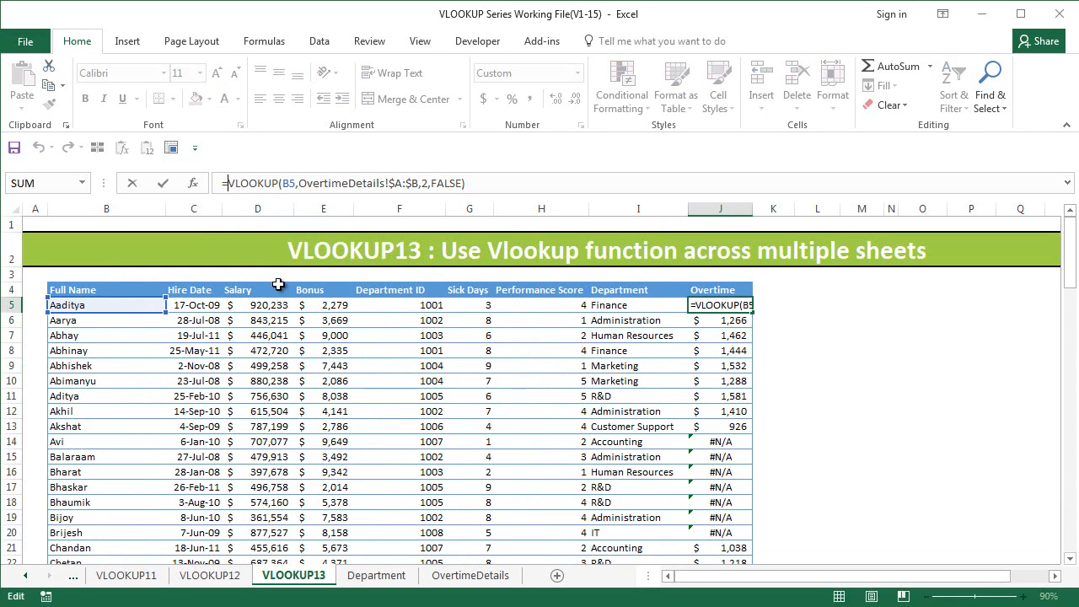
{"action": "type", "text": "IFERROR("}
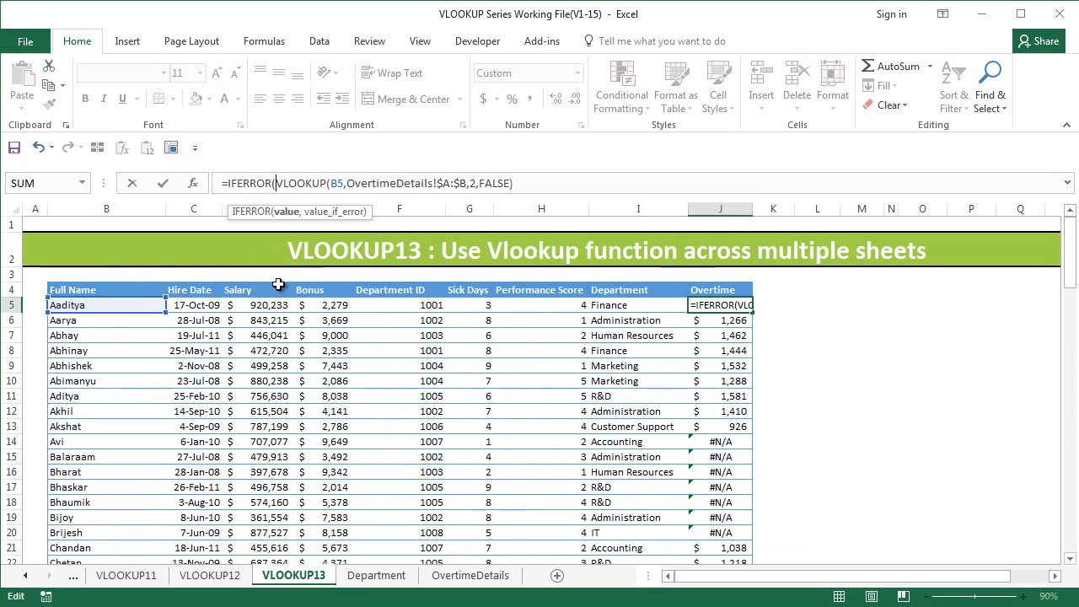
{"action": "left_click", "coordinate": [579, 184]}
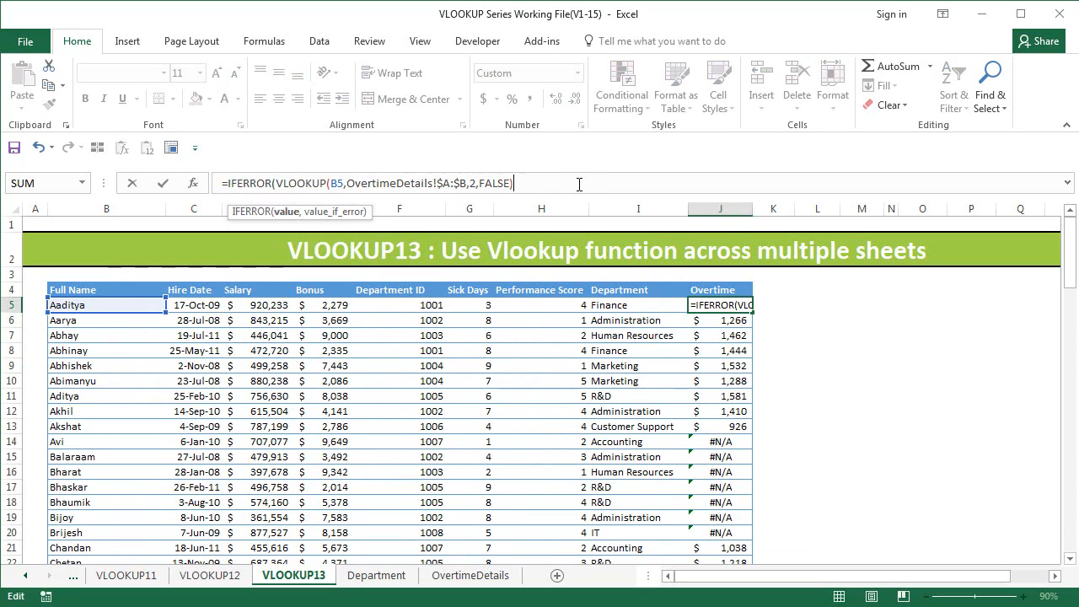
{"action": "type", "text": ",0"}
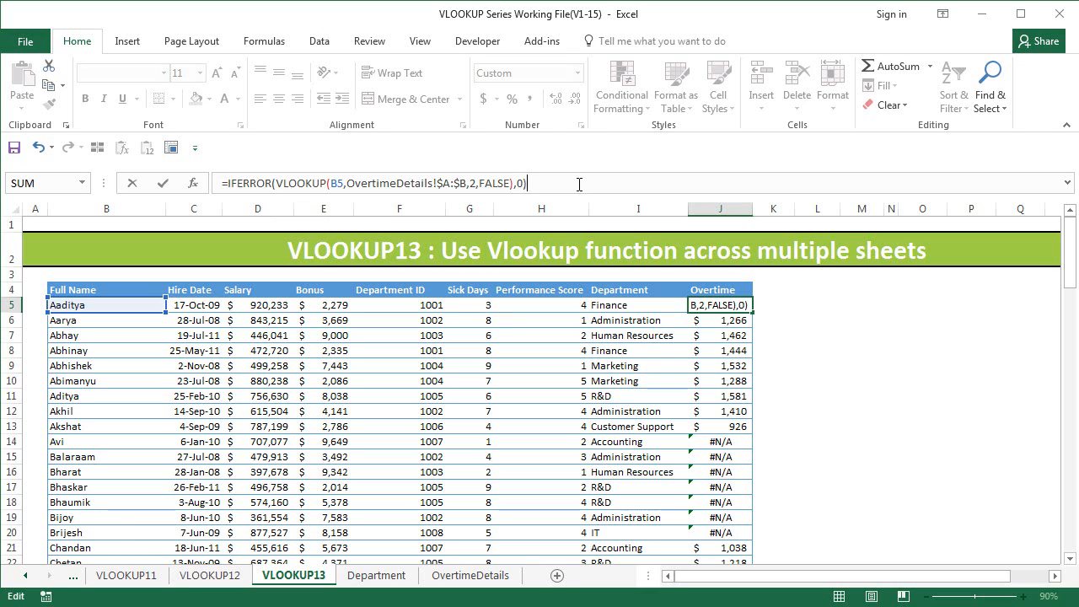
{"action": "key", "text": "Return"}
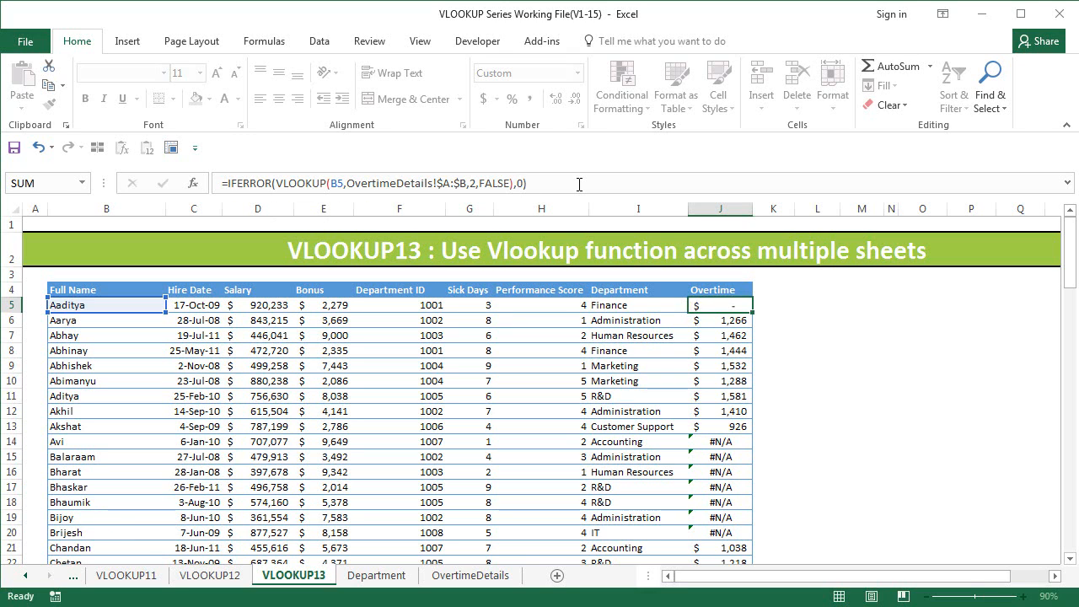
Fill the IFERROR formula from J5 down the Overtime column to the last employee row and review the filled rows
{"action": "left_click", "coordinate": [739, 304]}
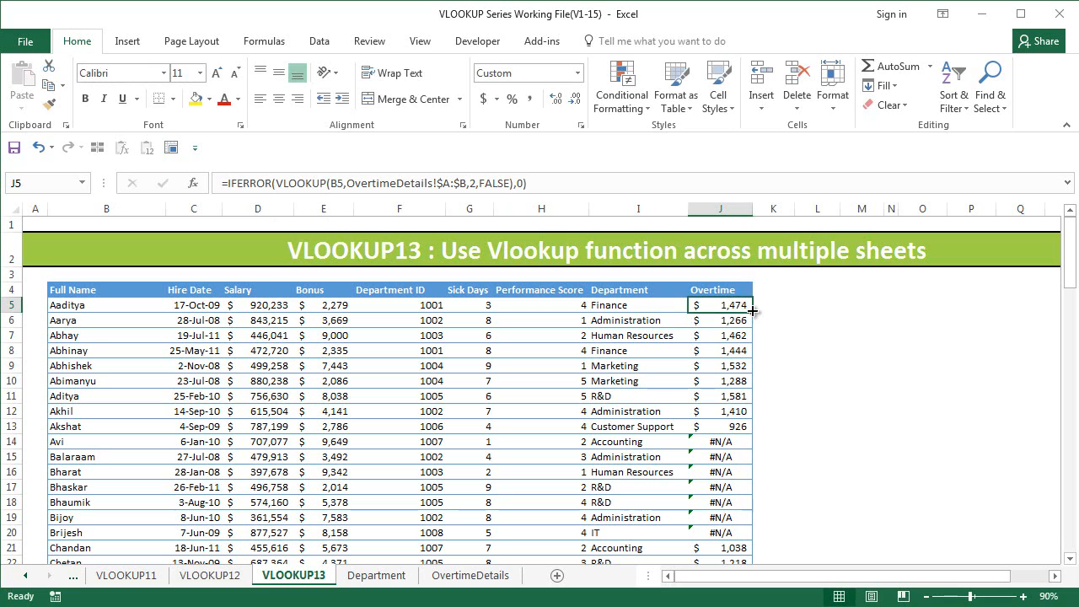
{"action": "double_click", "coordinate": [752, 312]}
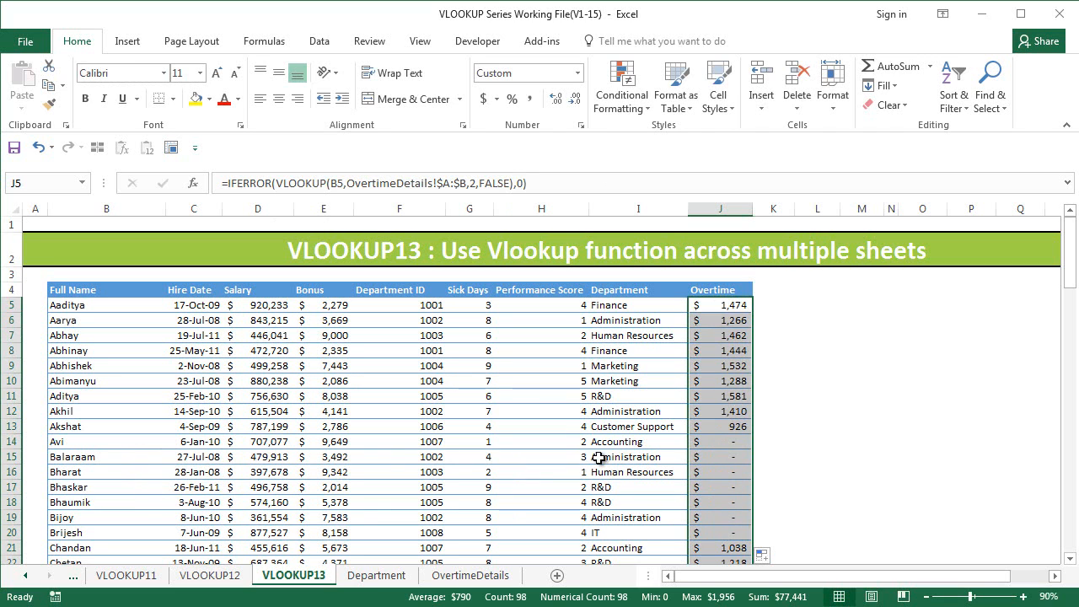
{"action": "scroll", "coordinate": [655, 450], "scroll_direction": "down", "scroll_amount": 6}
{"action": "scroll", "coordinate": [654, 450], "scroll_direction": "down", "scroll_amount": 20}
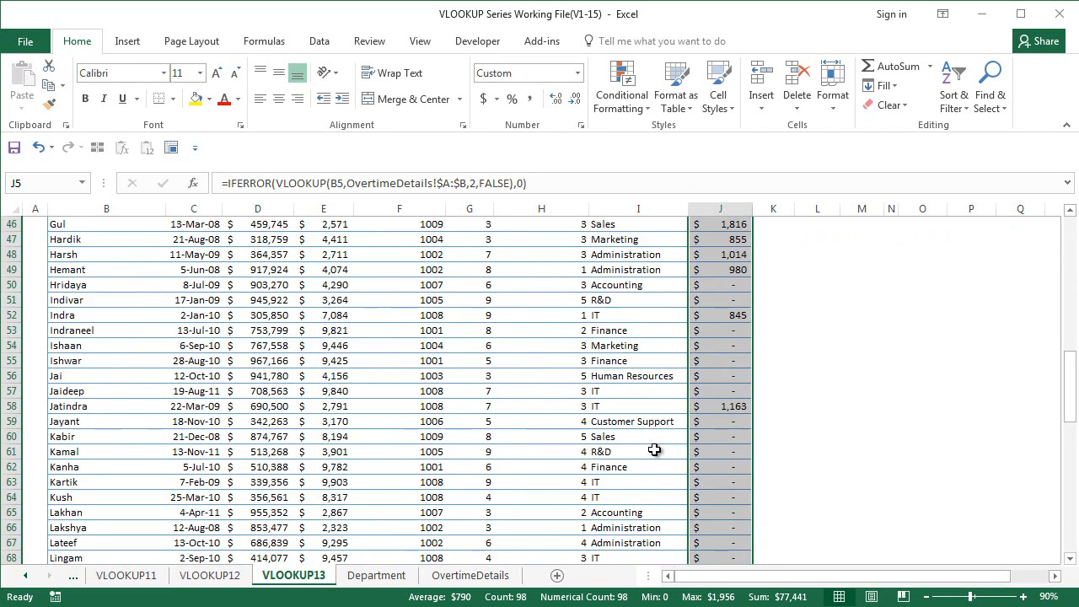
{"action": "scroll", "coordinate": [654, 447], "scroll_direction": "up", "scroll_amount": 20}
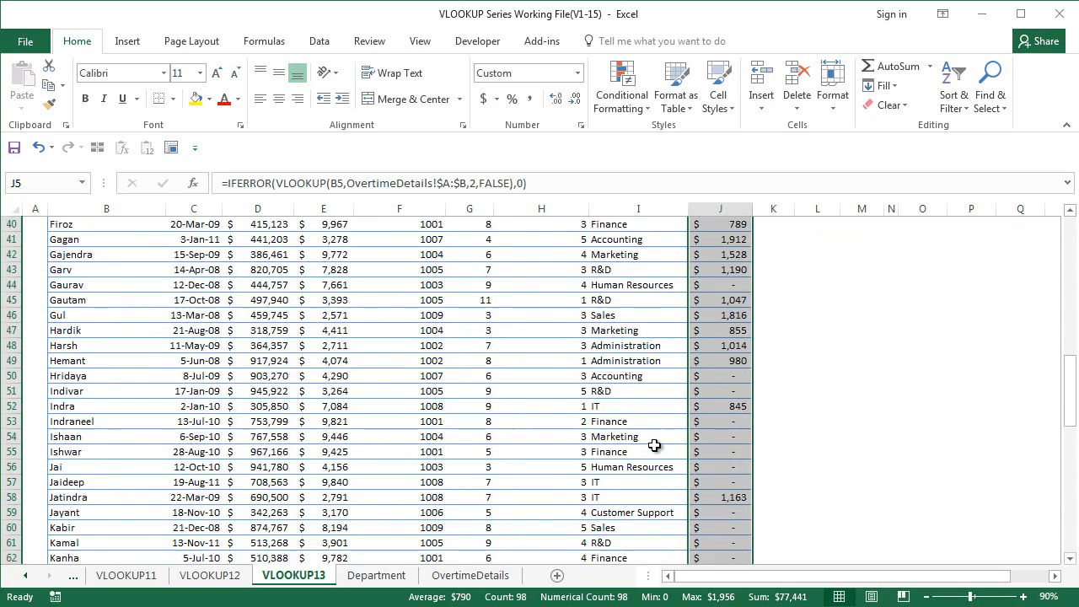
{"action": "left_click", "coordinate": [637, 338]}
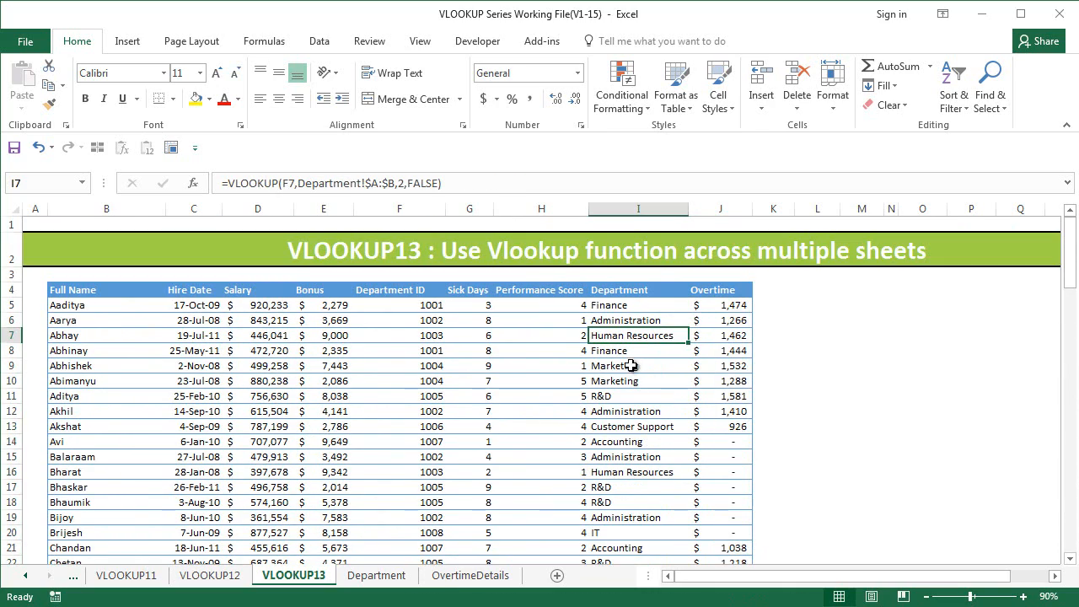